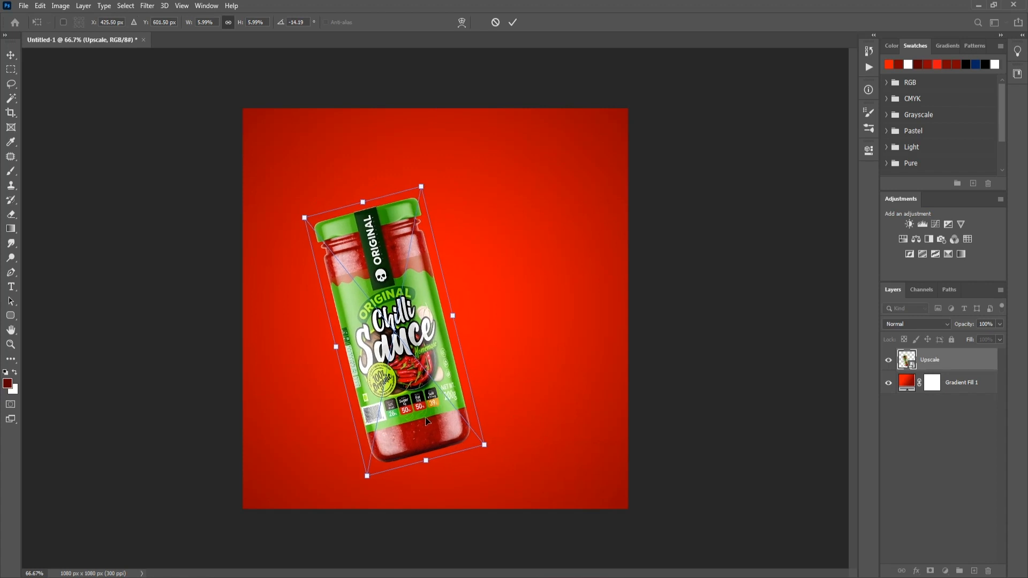
Step: Duplicate the chilli sauce jar to its upper right, tilt the copy about 10.5° clockwise and scale it to about 5.5%
left_click(513, 24)
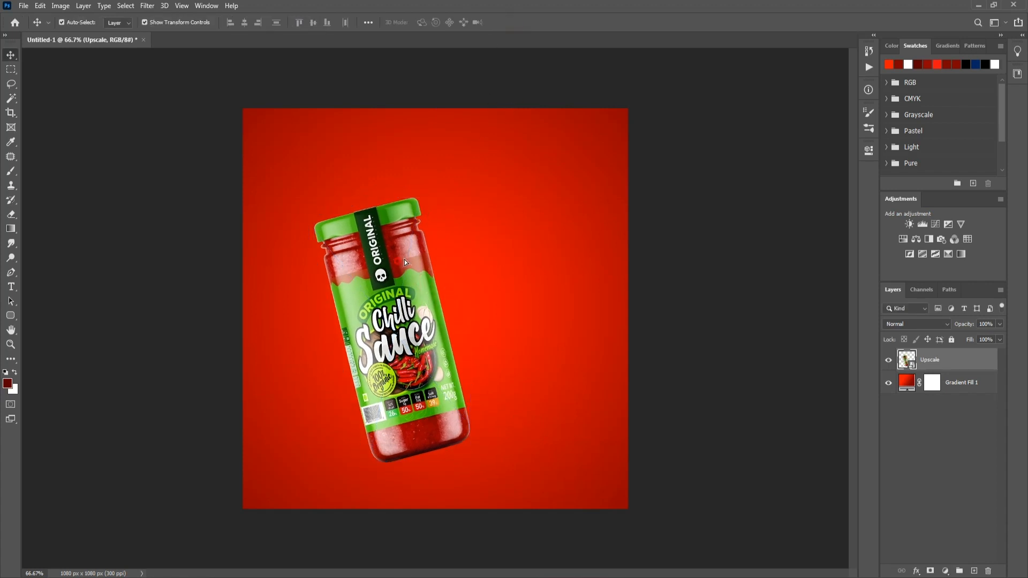
left_click_drag(398, 265, 461, 243, "alt")
left_click_drag(537, 448, 471, 463)
left_click_drag(488, 369, 500, 344)
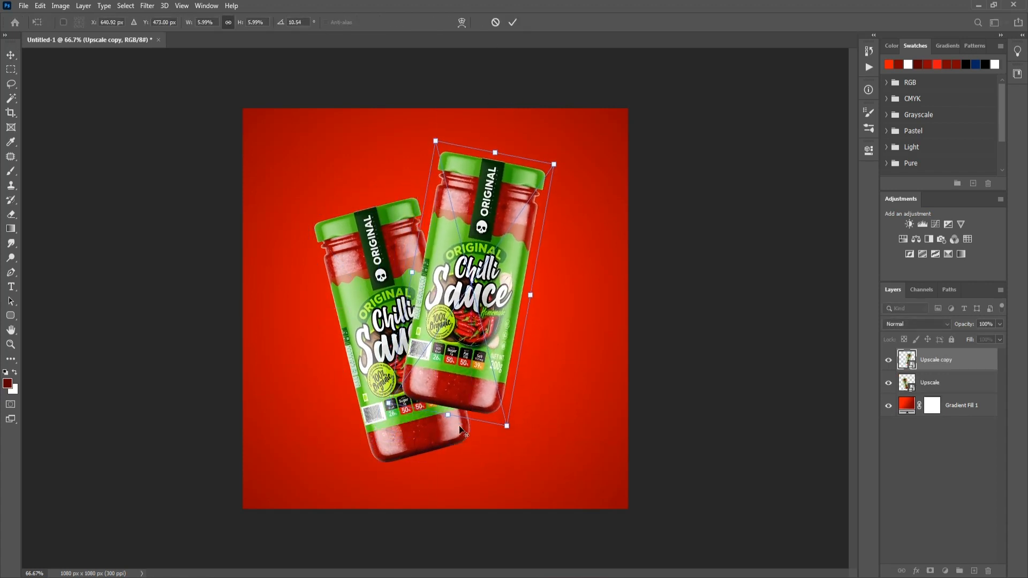
left_click_drag(509, 428, 527, 415)
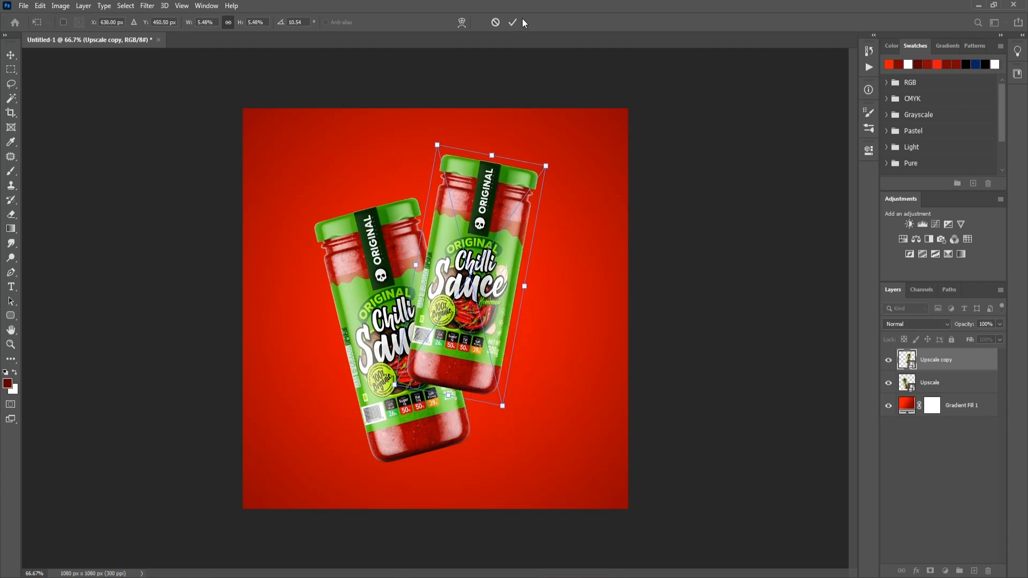
left_click(512, 22)
Step: Place the jar copy's layer beneath the original jar and adjust the copy's tilt to about 12.3°
left_click_drag(935, 360, 934, 394)
left_click_drag(520, 274, 522, 275)
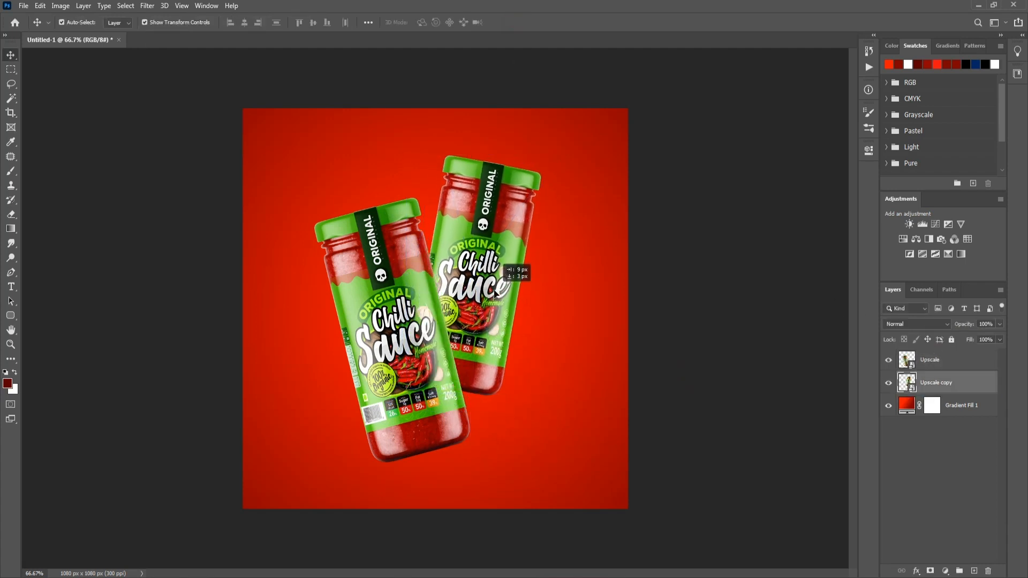
left_click_drag(545, 409, 539, 413)
left_click_drag(506, 343, 501, 345)
left_click(513, 22)
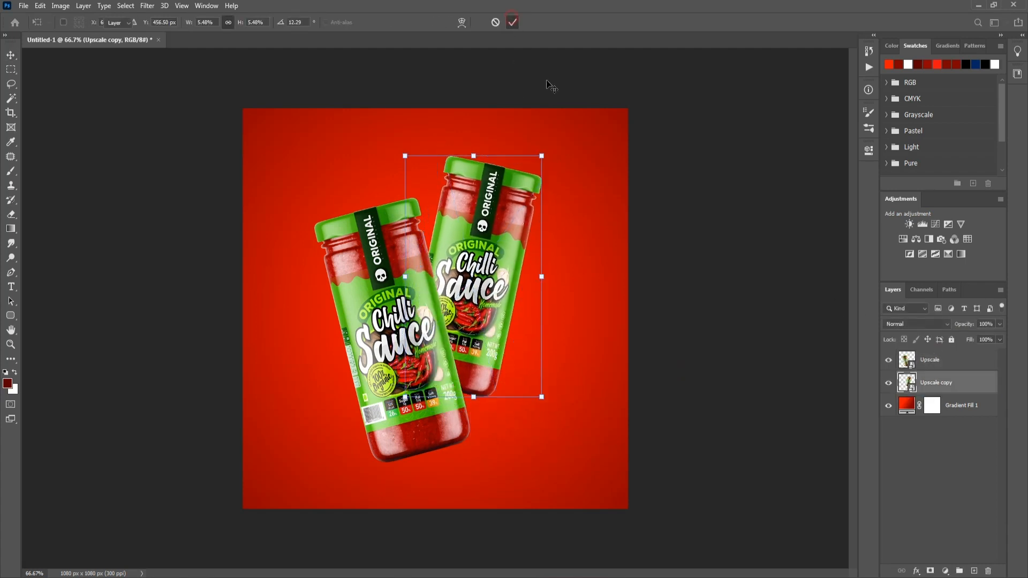
Step: Shift the front jar about 9 px right and 33 px down
left_click(724, 239)
left_click_drag(373, 408, 376, 421)
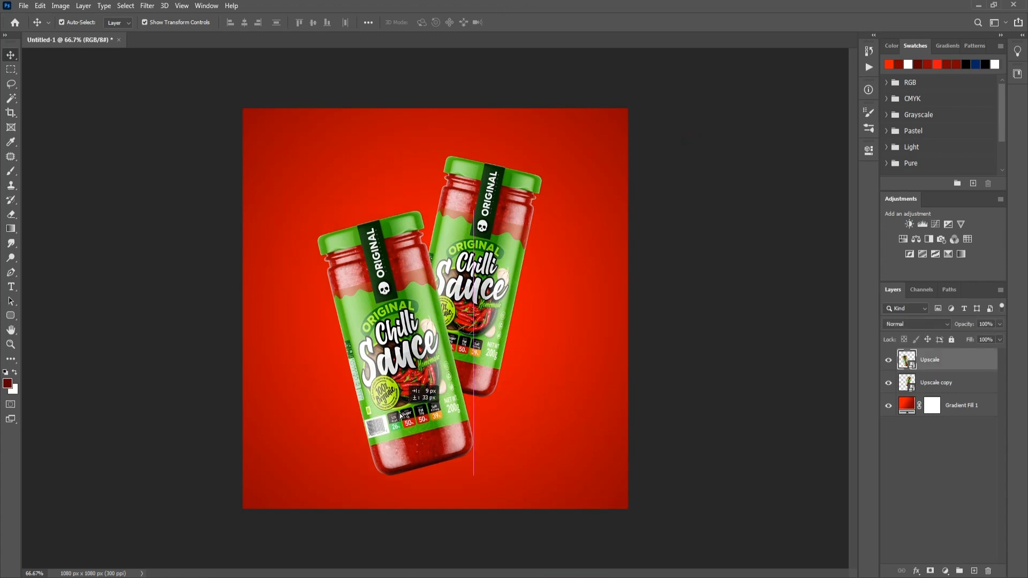
left_click(518, 105)
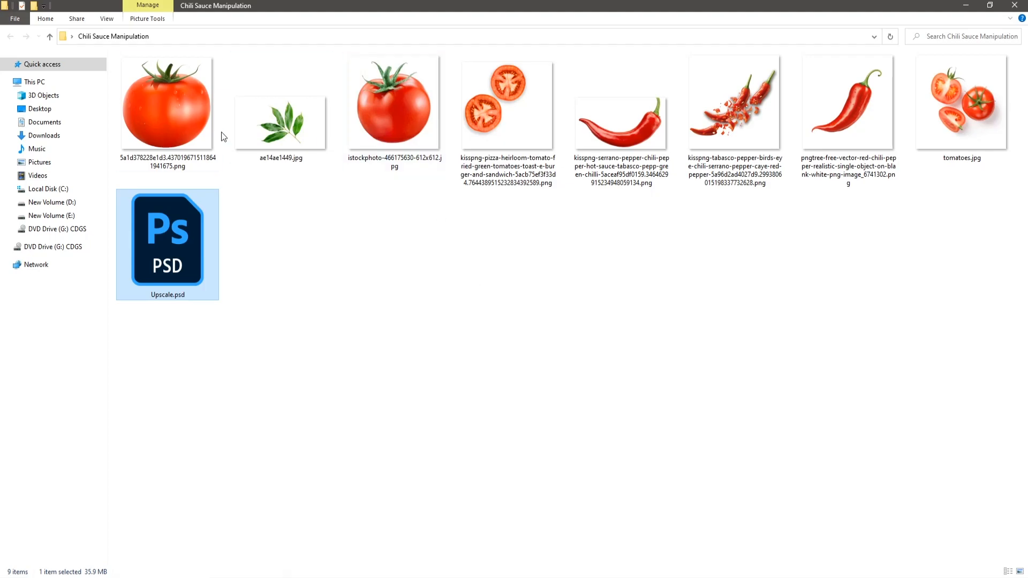
Step: Place the whole tomato PNG with water drops into the poster, shrink it and tilt it at the right edge beside the jars
left_click_drag(182, 118, 314, 232)
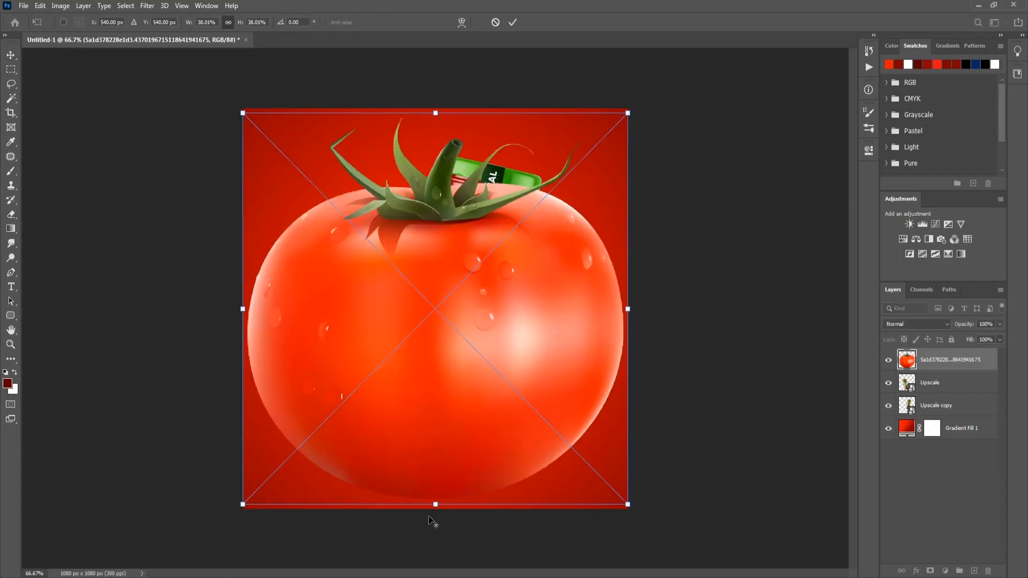
left_click_drag(435, 501, 435, 348)
left_click_drag(431, 310, 574, 380)
left_click_drag(611, 430, 633, 404)
mouse_move(601, 399)
left_mouse_down()
mouse_move(642, 402)
mouse_move(612, 408)
left_mouse_up()
left_click(512, 22)
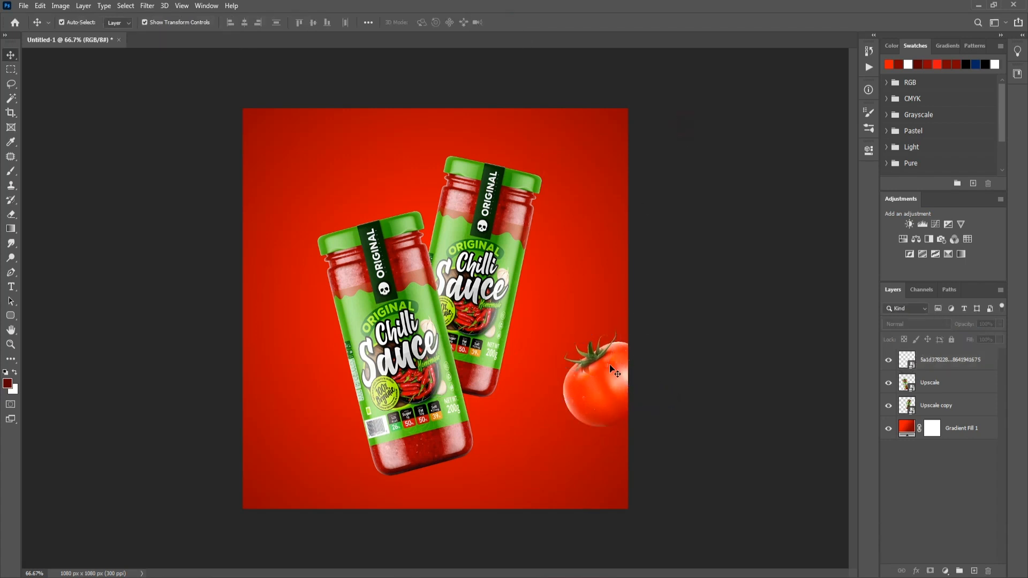
Step: Open the istockphoto tomato image and remove its white background using a Magic Wand selection on the unlocked layer
key("alt+Tab")
key("alt+Tab")
left_click_drag(419, 146, 428, 42)
left_click(11, 98)
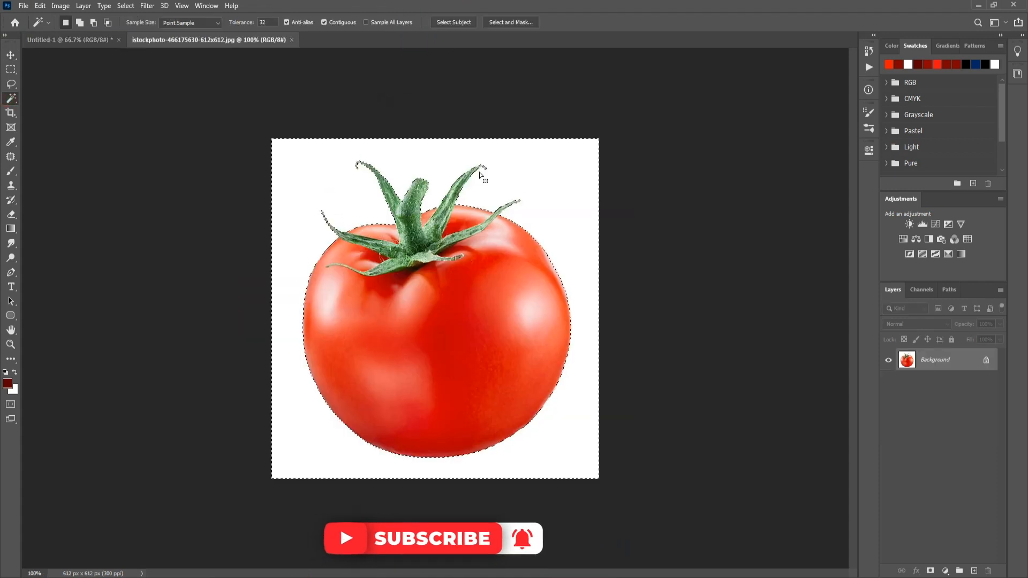
left_click(985, 360)
key("Delete")
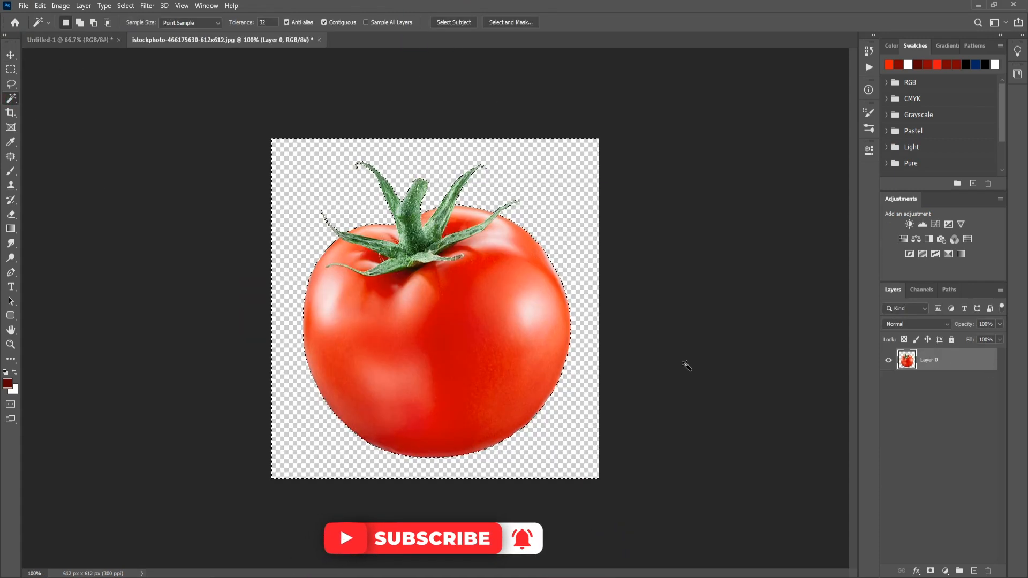
Step: Bring the cut-out tomato into the poster, shrink it and tilt it in the upper-left corner, partly beyond the top edge
key("v")
left_click_drag(364, 293, 275, 226)
left_click_drag(273, 324, 273, 276)
left_click_drag(283, 228, 305, 188)
left_click_drag(339, 246, 284, 248)
left_click_drag(296, 244, 344, 225)
left_click(531, 23)
left_click_drag(310, 192, 311, 156)
left_click_drag(349, 202, 347, 204)
left_click(531, 23)
left_click(737, 123)
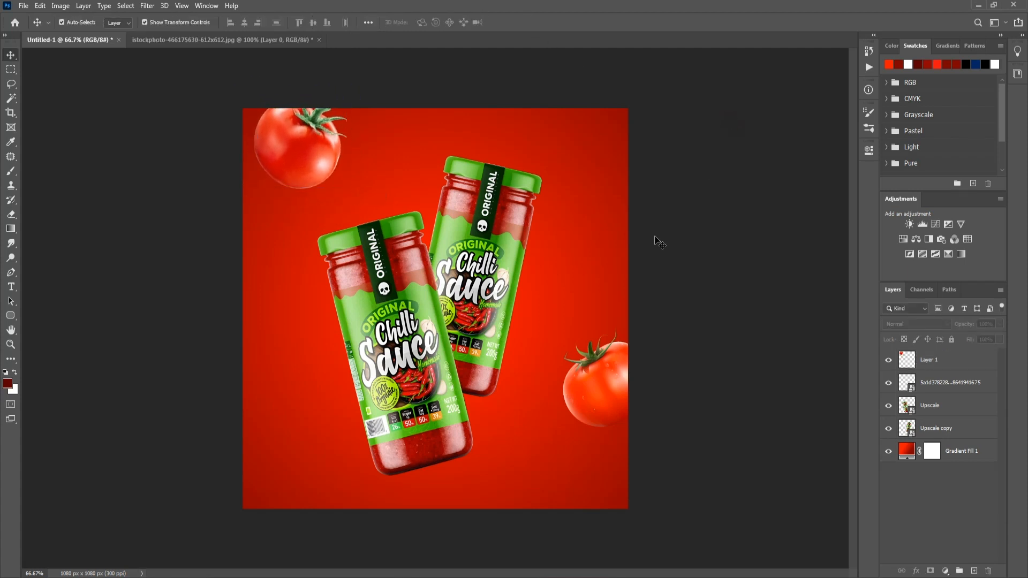
Step: Rotate the tomato at the poster's right edge to about -29° and scale it to about 10%
left_click(594, 377)
key("ctrl+t")
left_click_drag(622, 213, 541, 222)
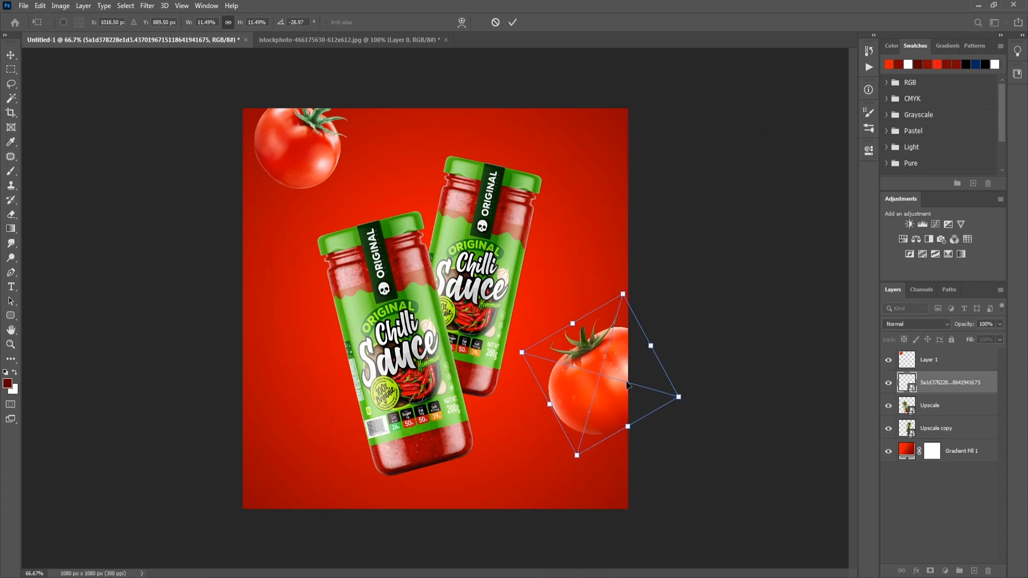
left_click_drag(629, 432, 608, 415)
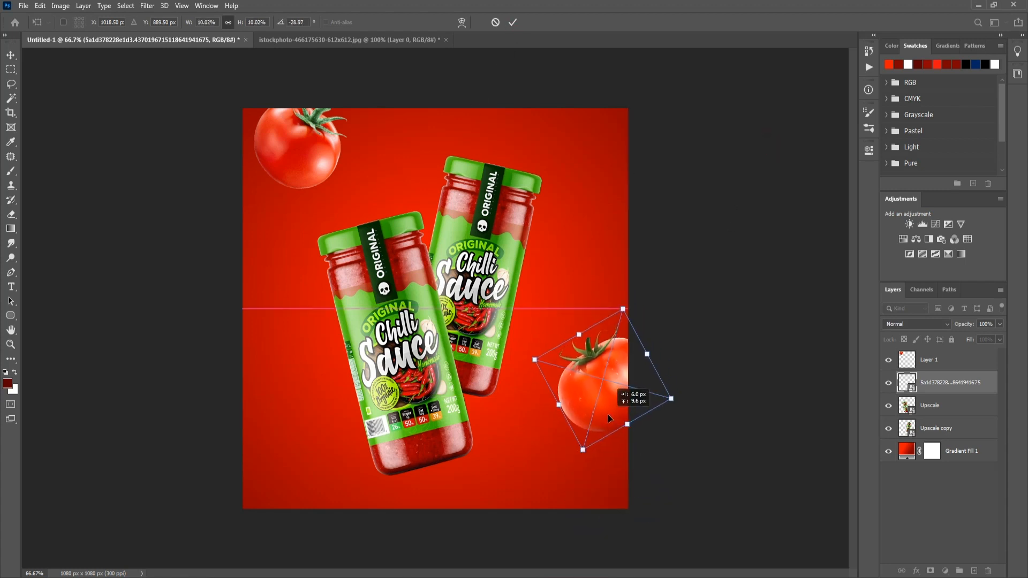
left_click(513, 21)
Step: Move the upper-left tomato down so it sits fully inside the poster, and make it slightly smaller
left_click(300, 150)
key("ctrl+t")
left_click_drag(302, 153, 304, 191)
left_click(718, 121)
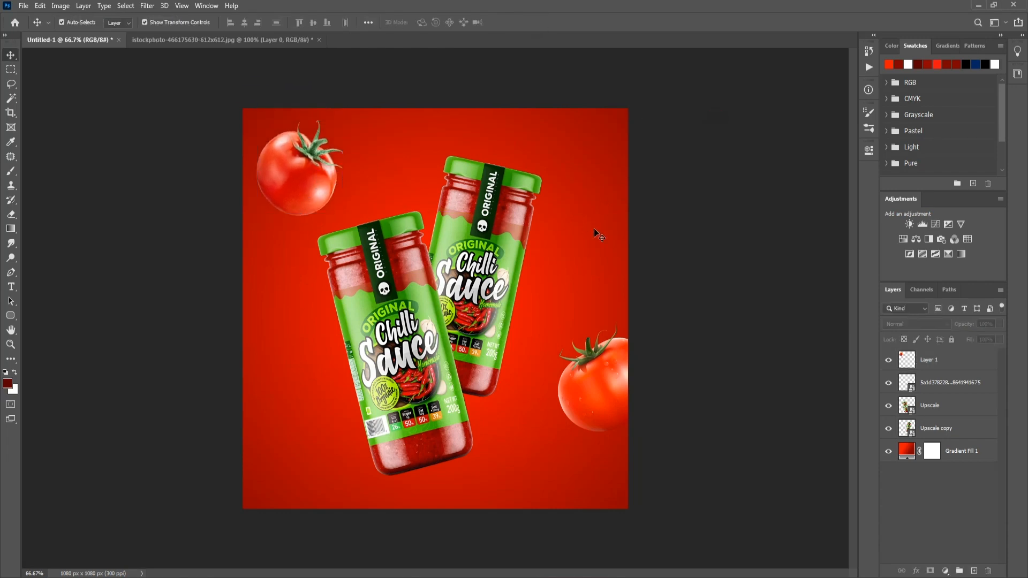
Step: Open the leaf image ae14ae1449.jpg and close the istockphoto tomato document
key("alt+Tab")
key("alt+Tab")
left_click_drag(287, 126, 462, 7)
left_click(318, 40)
left_click(511, 226)
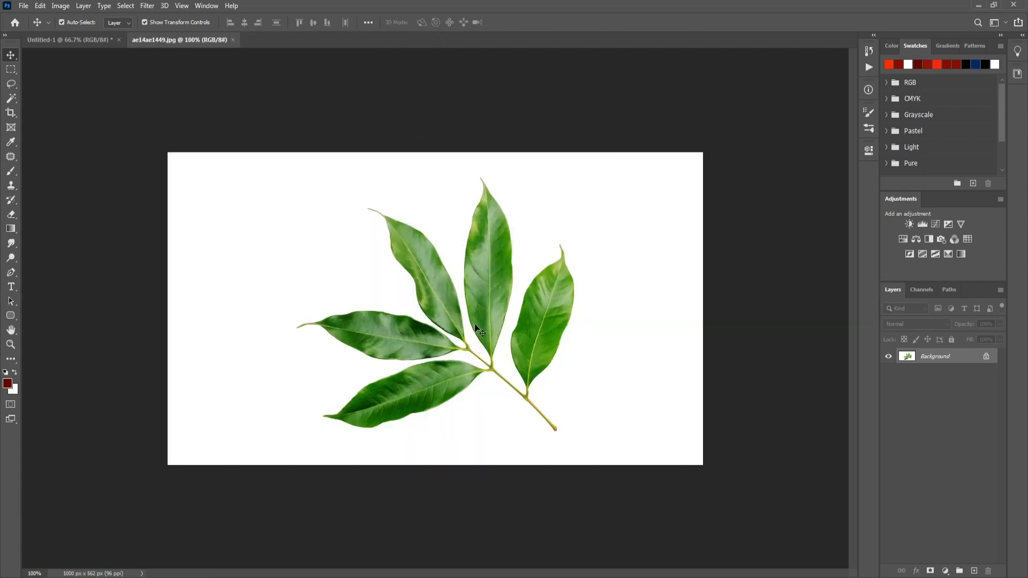
Step: Remove the white background from the leaf image with a Magic Wand selection and clear the selection
left_click(10, 98)
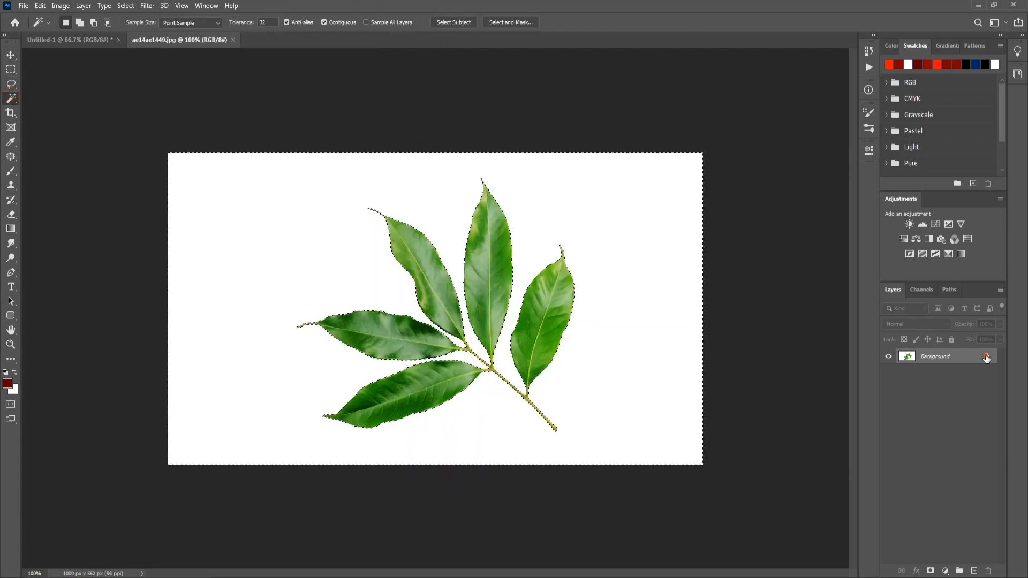
left_click(631, 344)
key("Delete")
key("v")
key("ctrl+d")
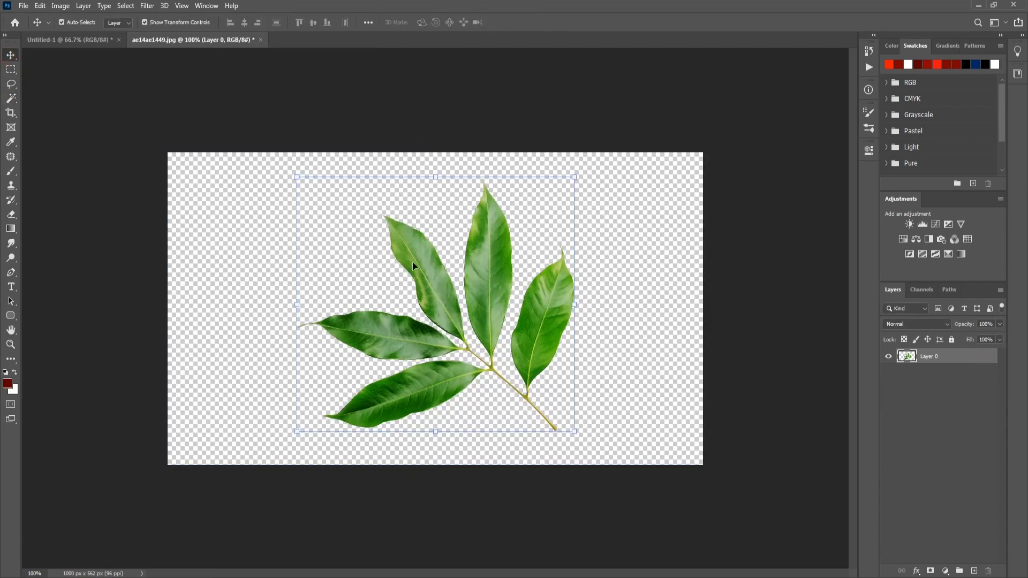
Step: Bring the leaf sprig into the poster and place a rotated, scaled-down duplicate in the lower-left corner
left_click(66, 43)
left_click_drag(66, 42, 461, 304)
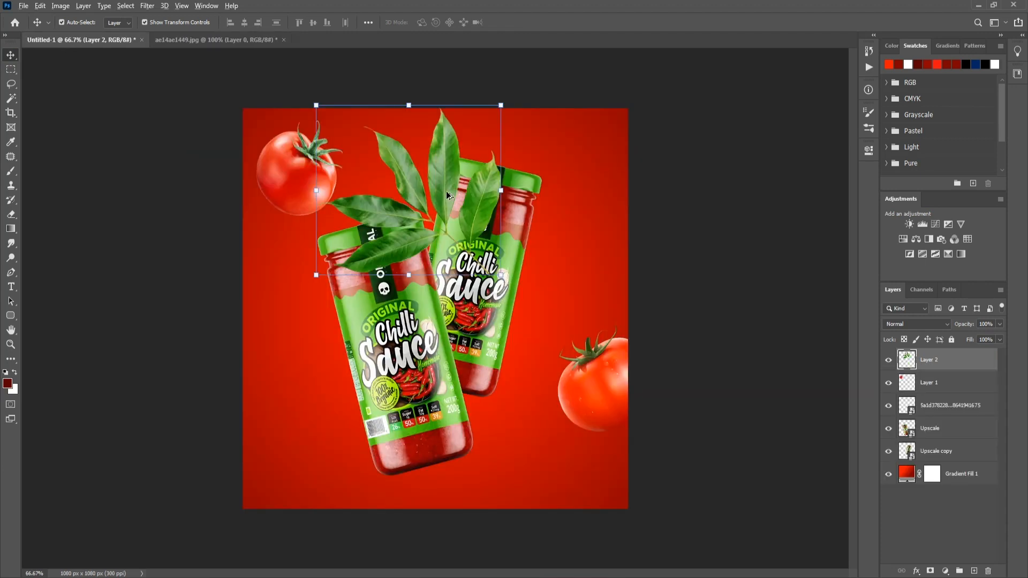
left_click_drag(446, 192, 341, 391, "alt")
left_click_drag(404, 489, 216, 509)
left_click_drag(295, 463, 275, 513)
left_click_drag(355, 336, 344, 353, "alt")
left_click_drag(296, 448, 294, 471)
left_click(680, 111)
Step: Move the original leaf sprig to the poster's upper-right corner, turn its leaves downward and shrink it
left_click_drag(478, 203, 668, 190)
left_click_drag(672, 288, 620, 135)
left_click_drag(616, 307, 592, 253, "alt")
left_click_drag(597, 177, 622, 150)
left_click_drag(618, 225, 603, 204, "alt")
mouse_move(607, 166)
left_mouse_down()
mouse_move(621, 157)
mouse_move(609, 146)
left_mouse_up()
left_click(530, 23)
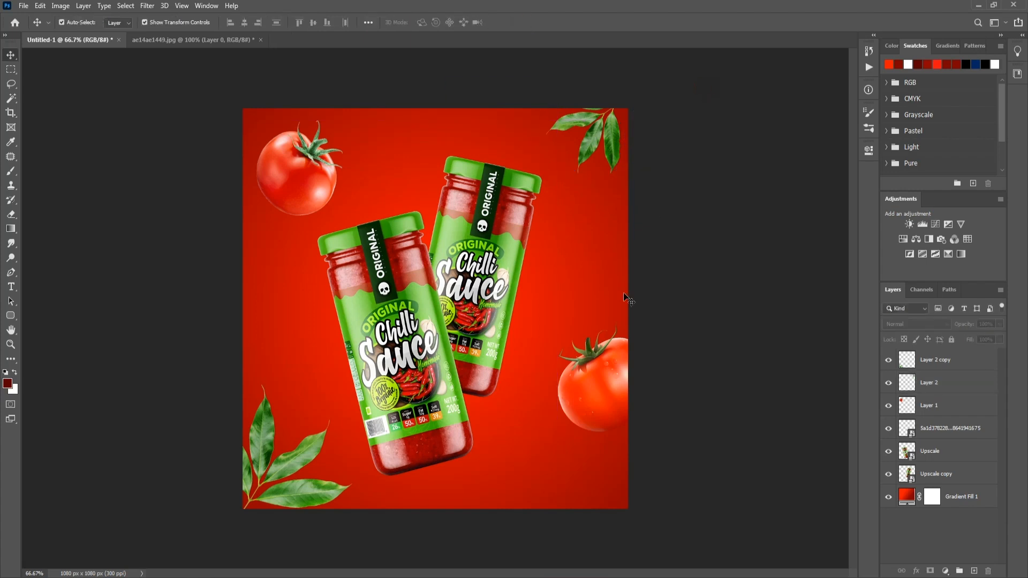
Step: Close the leaf image and open the PNG with the two round tomato slices
left_click(260, 40)
left_click(510, 219)
key("alt+Tab")
left_click_drag(527, 140, 659, 218)
key("alt+Tab")
left_click_drag(435, 62, 419, 66)
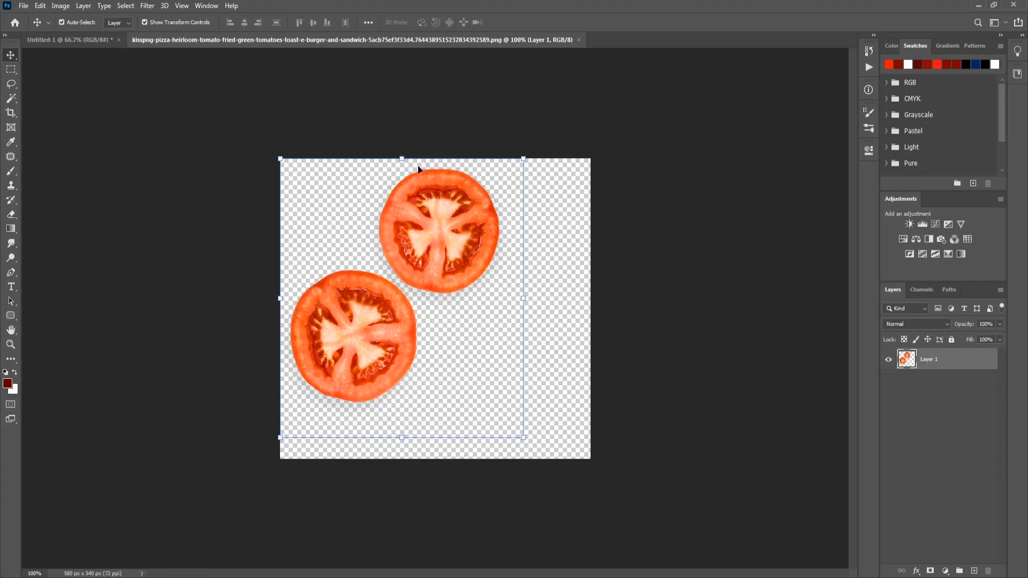
Step: Lasso the lower-left tomato slice and copy it into the poster
left_click(10, 85)
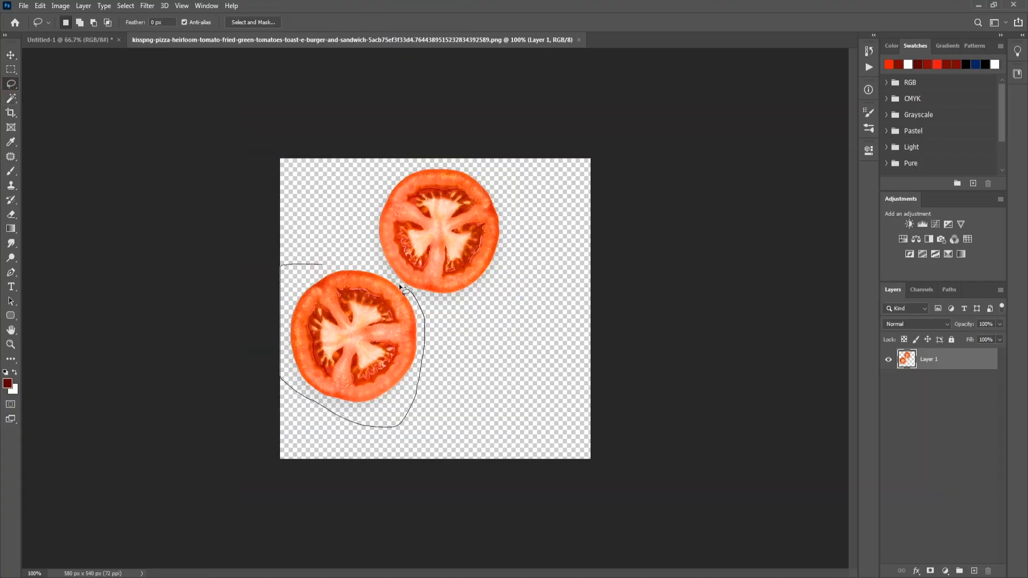
left_click(11, 55)
mouse_move(335, 318)
left_mouse_down()
mouse_move(90, 94)
mouse_move(90, 60)
mouse_move(203, 208)
left_mouse_up()
left_click_drag(271, 240, 606, 296)
Step: Shrink the tomato slice and position it in the poster's upper-right corner, partly beyond the edge
left_click_drag(613, 266, 555, 138)
key("Return")
left_click_drag(617, 141, 649, 191)
left_click_drag(559, 139, 587, 196)
left_click(728, 176)
left_click(535, 24)
left_click(672, 150)
Step: Rotate the upper-right leaf sprig by about -24.6° and shift it left so it emerges from behind the tomato slice
left_click_drag(647, 233, 667, 206)
left_click_drag(603, 198, 580, 152)
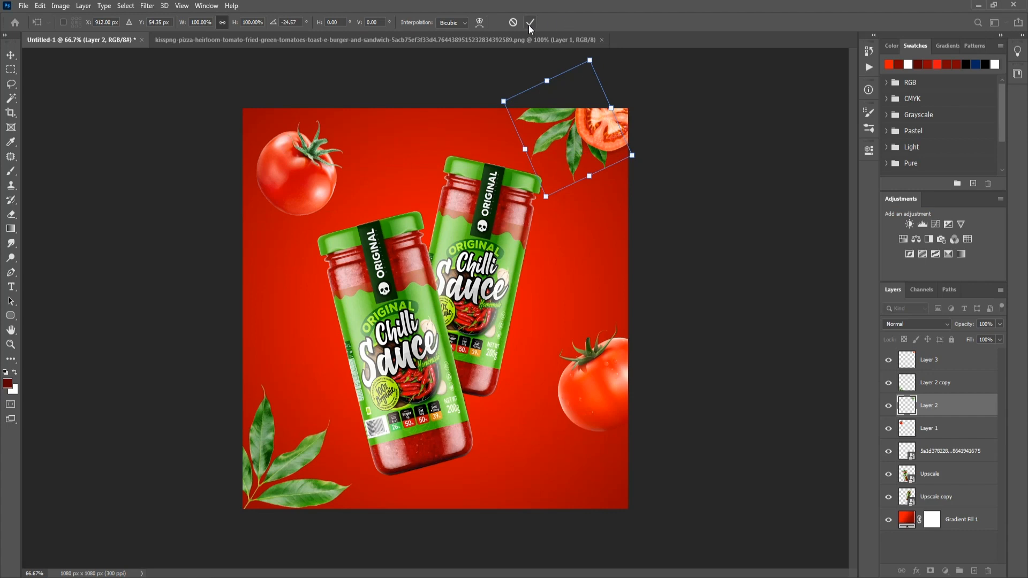
left_click(530, 23)
Step: Close the tomato slices document and open tomatoes.jpg
left_click(601, 135)
left_click(596, 297)
key("alt+Tab")
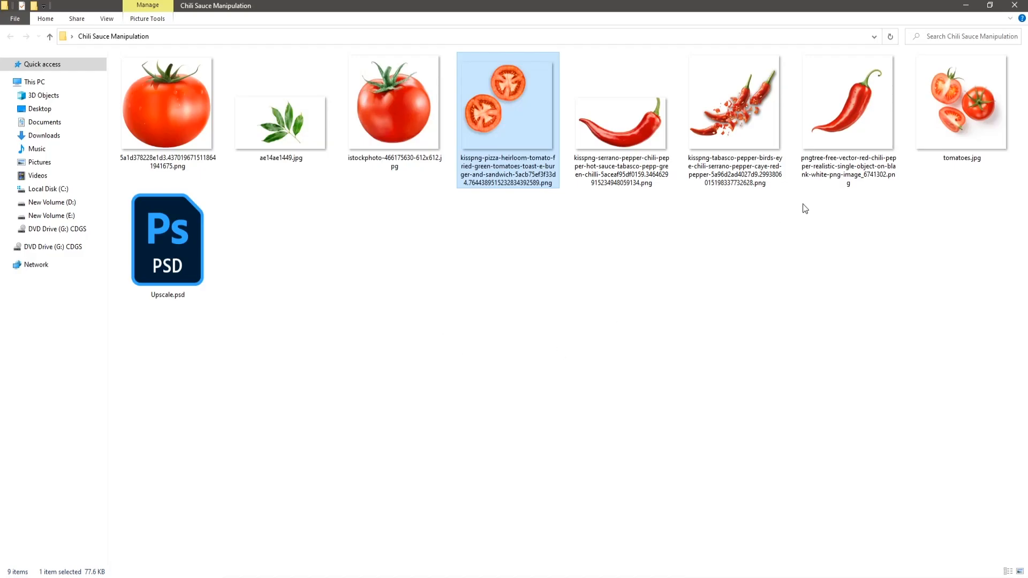
double_click(961, 103)
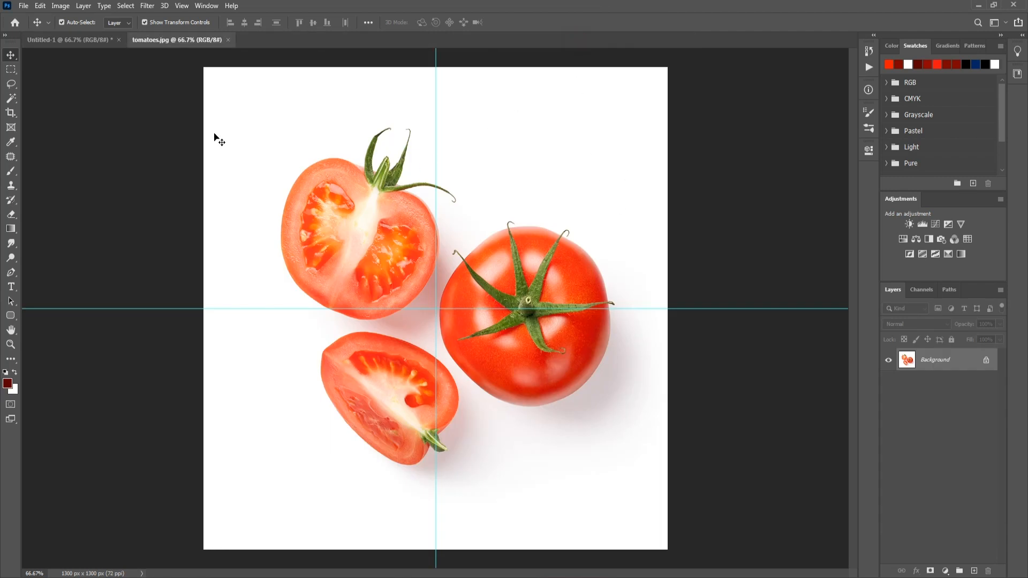
left_click(13, 86)
left_click(12, 99)
left_click(243, 174)
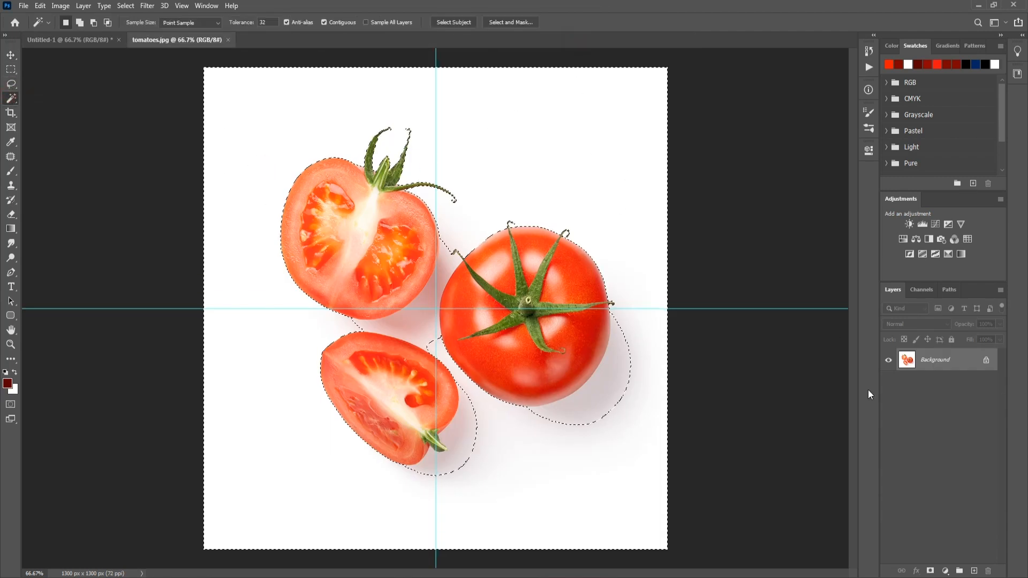
key("ctrl+d")
key("ctrl+l")
left_click_drag(888, 317, 807, 316)
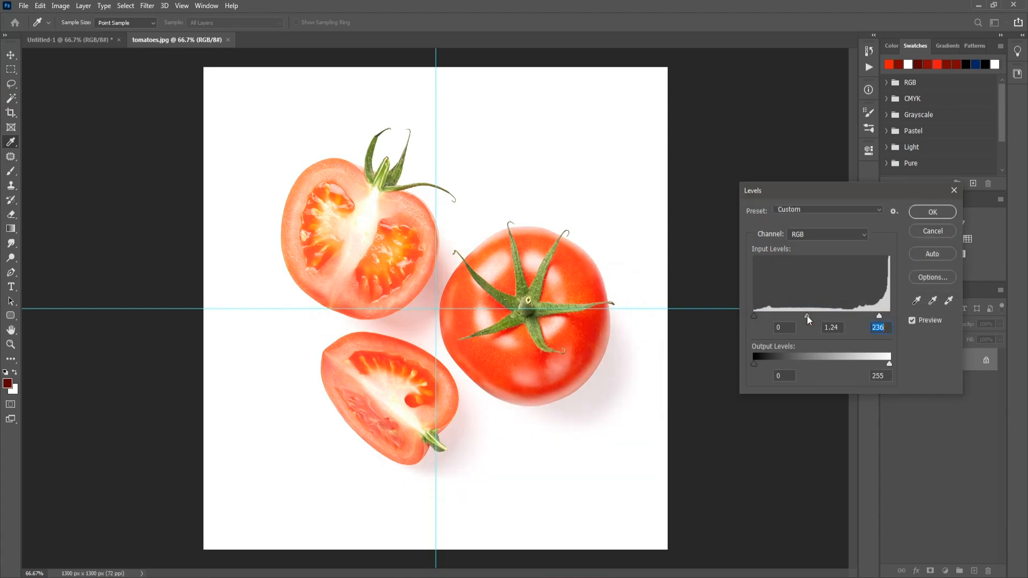
left_click(940, 234)
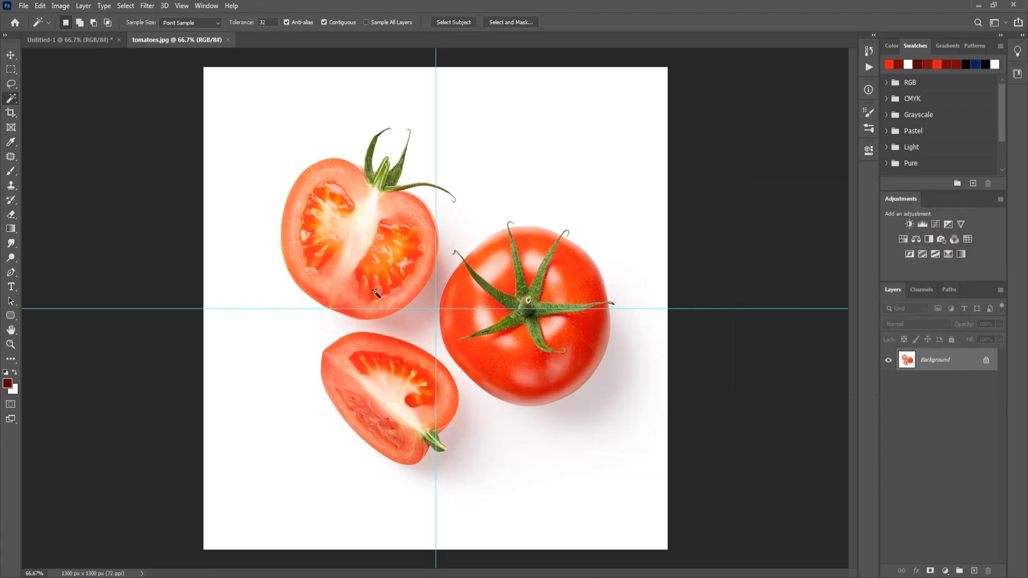
Step: Select the white background and shadows around the tomatoes with the Quick Selection tool, unlock the layer and delete the selected area
right_click(13, 102)
left_click(64, 108)
left_click_drag(280, 245, 236, 276)
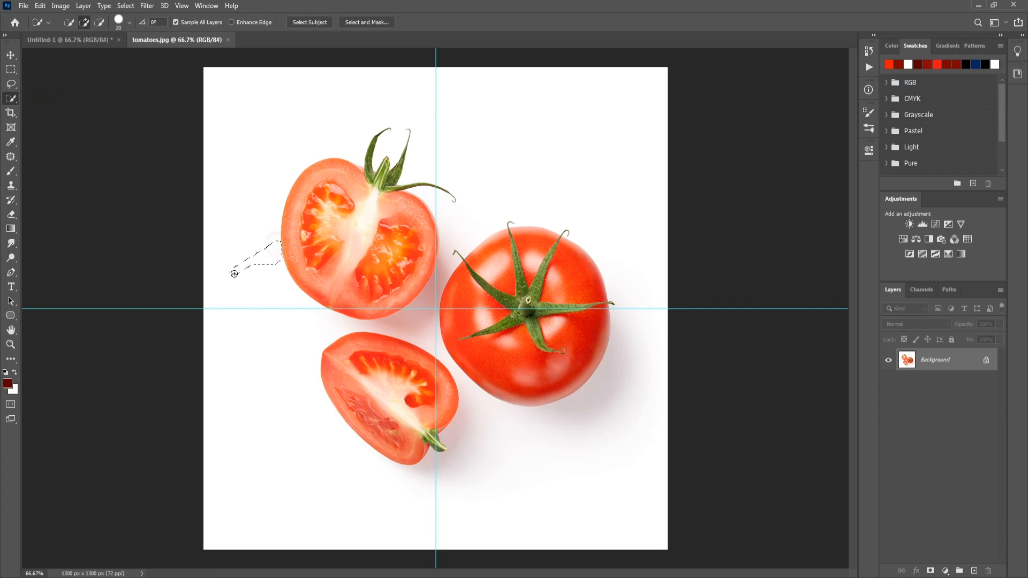
left_click_drag(464, 185, 468, 211)
left_click(986, 359)
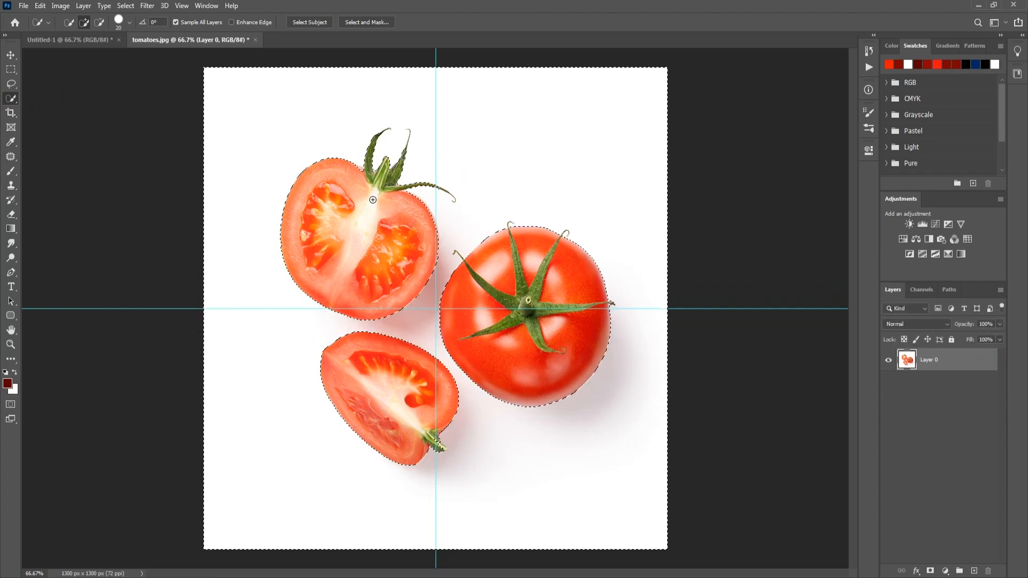
key("Delete")
key("ctrl+d")
Step: Lasso the halved tomato, bring it into the poster, scale it to about 32% and place it midway down the left edge
key("l")
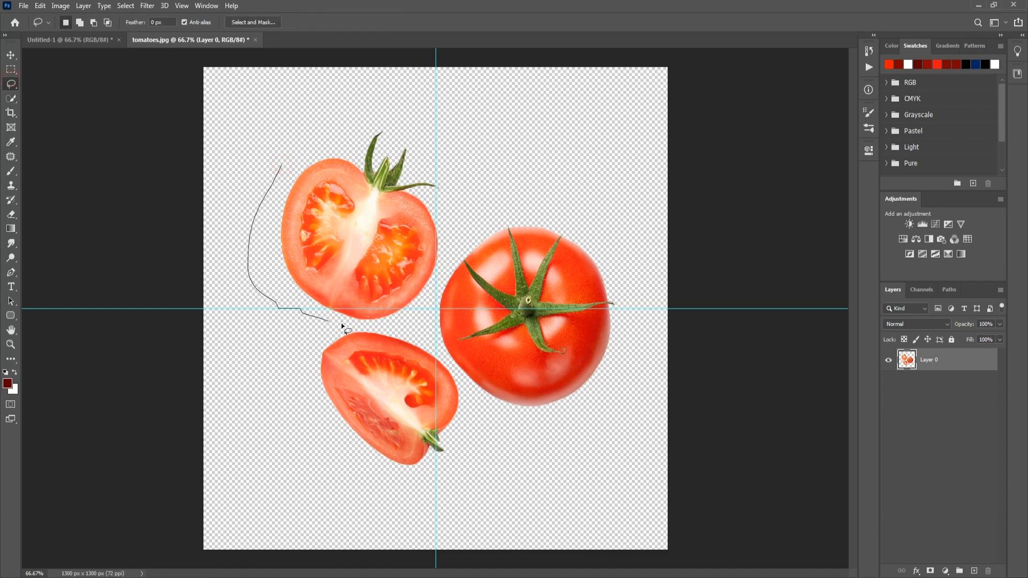
left_click_drag(282, 154, 310, 129)
left_click(11, 55)
mouse_move(339, 230)
left_mouse_down()
mouse_move(107, 69)
mouse_move(291, 177)
mouse_move(69, 40)
mouse_move(370, 171)
left_mouse_up()
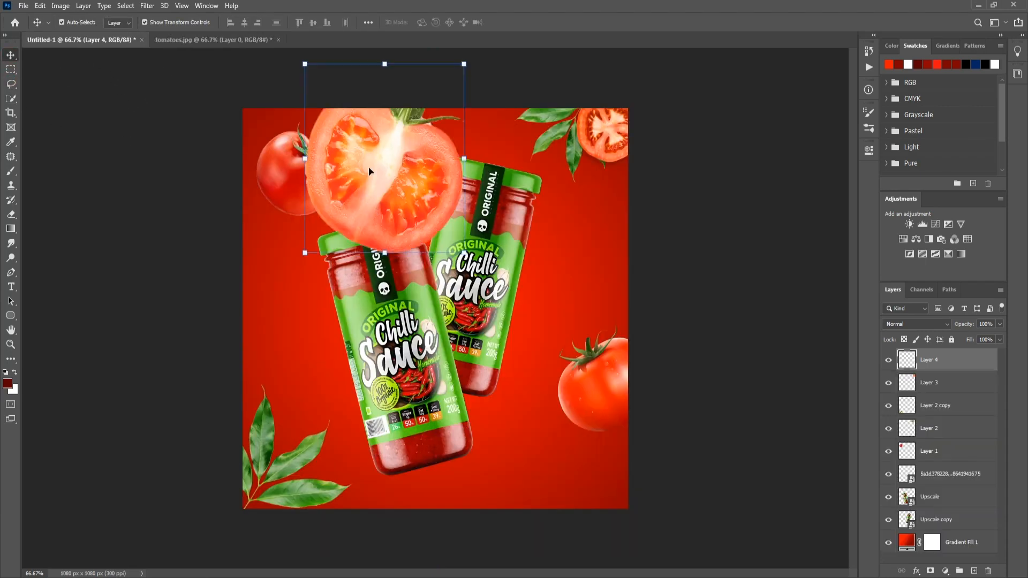
left_click_drag(385, 253, 263, 349)
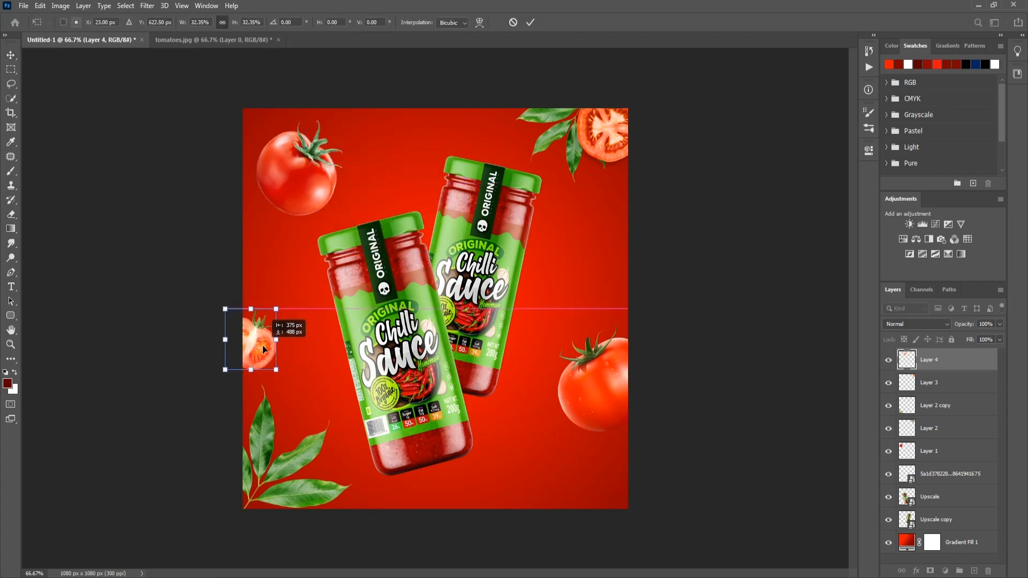
Step: Lasso the tomato wedge in tomatoes.jpg and bring it into the poster
left_click(217, 40)
left_click(10, 83)
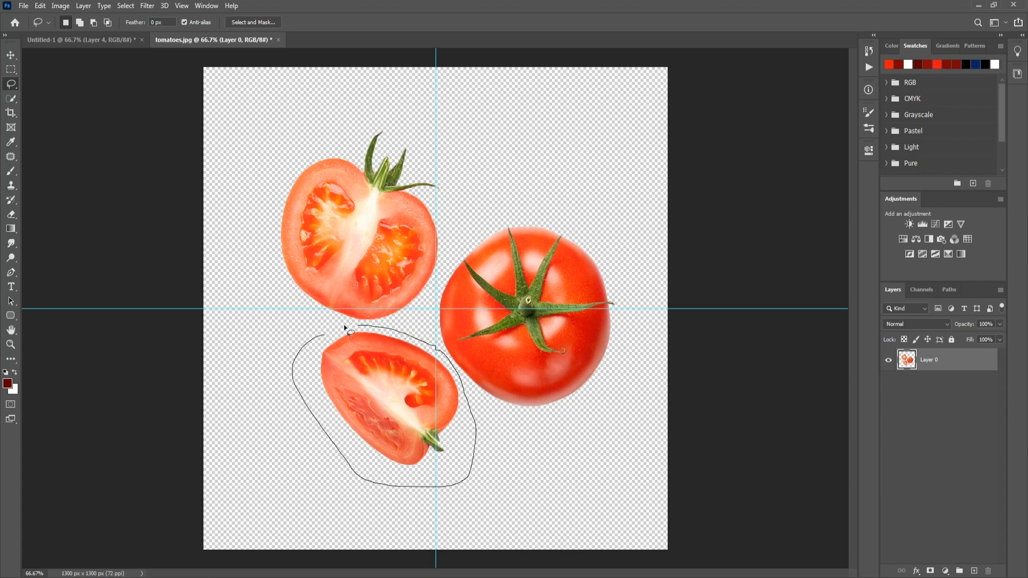
left_click(12, 57)
left_click_drag(400, 409, 533, 316)
Step: Scale down the tomato wedge, rotate it by about 168° and place it against the back jar's right side
left_click_drag(516, 364, 511, 326)
left_click_drag(532, 311, 460, 140)
left_click_drag(498, 192, 521, 271)
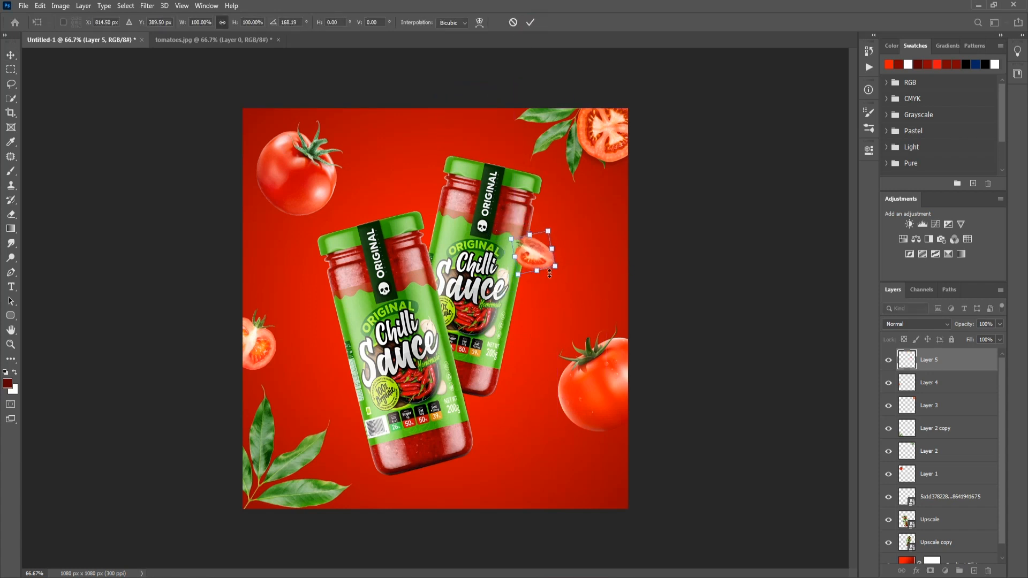
left_click(531, 23)
left_click(694, 255)
Step: Place the chopped tabasco pepper PNG in the poster, scale it down and set it right of the front jar's base
key("alt+Tab")
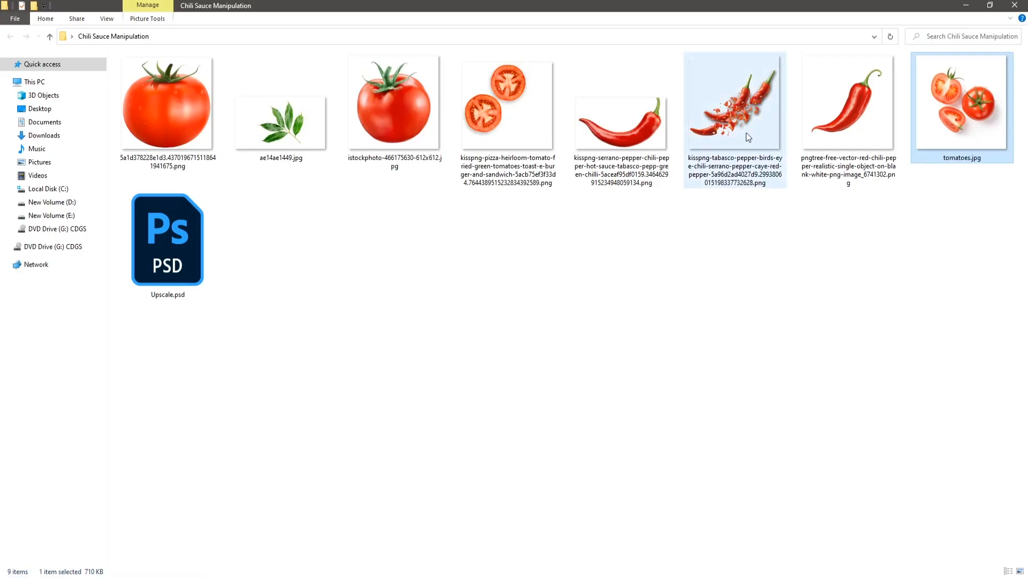
left_click_drag(751, 135, 556, 380)
key("alt+Tab")
left_click_drag(435, 509, 517, 475)
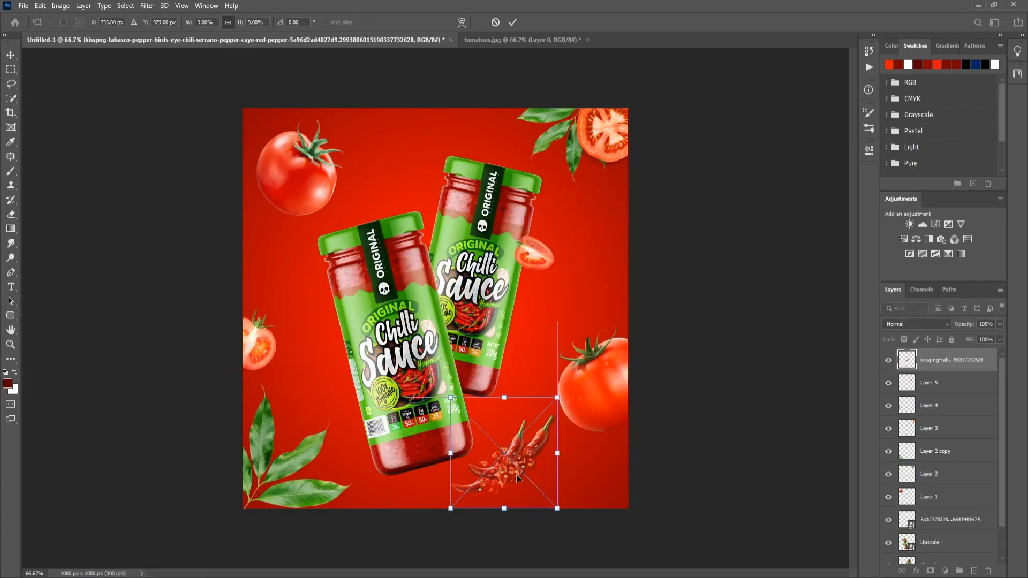
left_click_drag(563, 515, 547, 528)
left_click_drag(517, 464, 534, 468)
left_click_drag(559, 522, 553, 512)
left_click_drag(546, 447, 550, 455)
left_click(513, 23)
left_click(790, 369)
Step: Try the Lighter Color blend mode on the chopped chillies and rotate them slightly clockwise
left_click(538, 468)
left_click(905, 324)
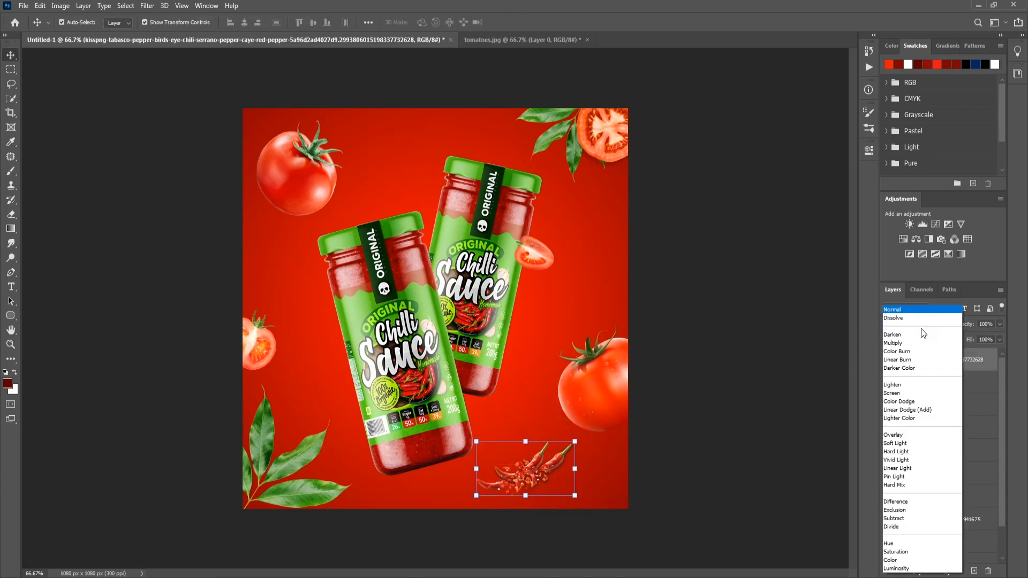
left_click(899, 418)
key("ctrl+t")
left_click_drag(579, 499, 546, 523)
key("Return")
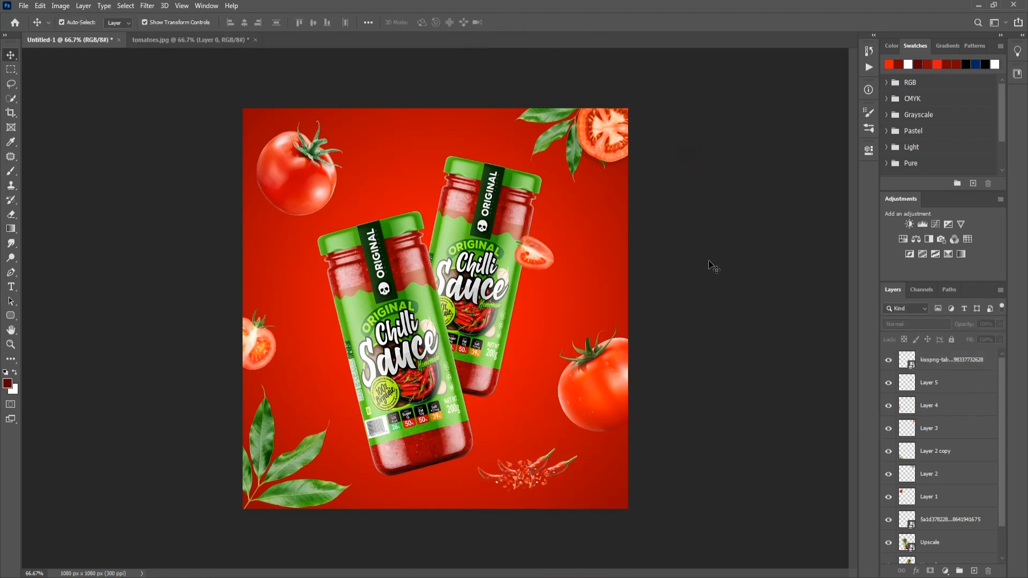
left_click(517, 478)
left_click(759, 391)
Step: Place the pngtree red chilli pepper image, scale it to about 17.2% and position it right of the back jar
key("alt+Tab")
left_click_drag(844, 120, 620, 265)
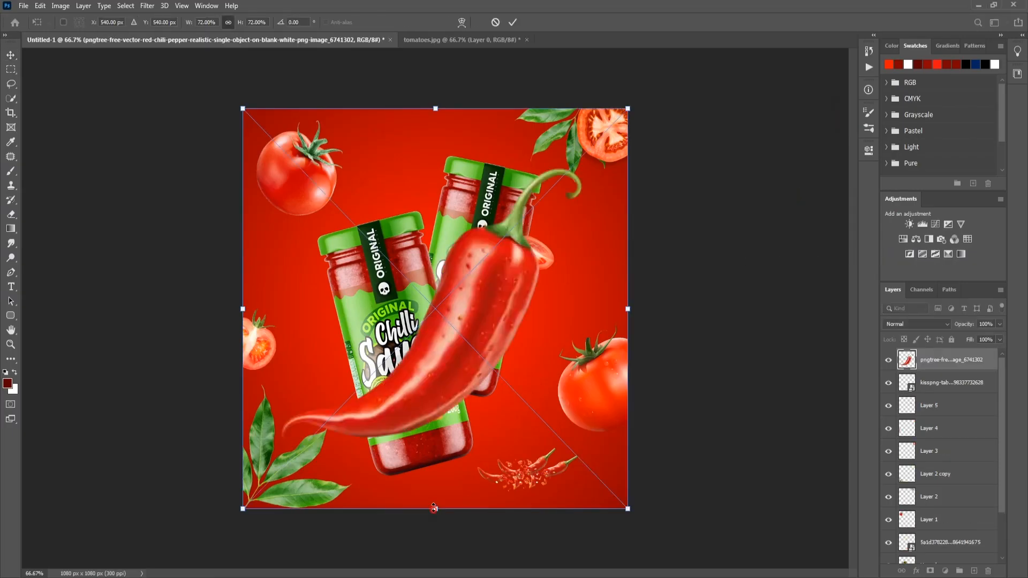
left_click_drag(434, 508, 434, 370)
left_click_drag(425, 327, 557, 303)
left_click_drag(568, 344, 568, 328)
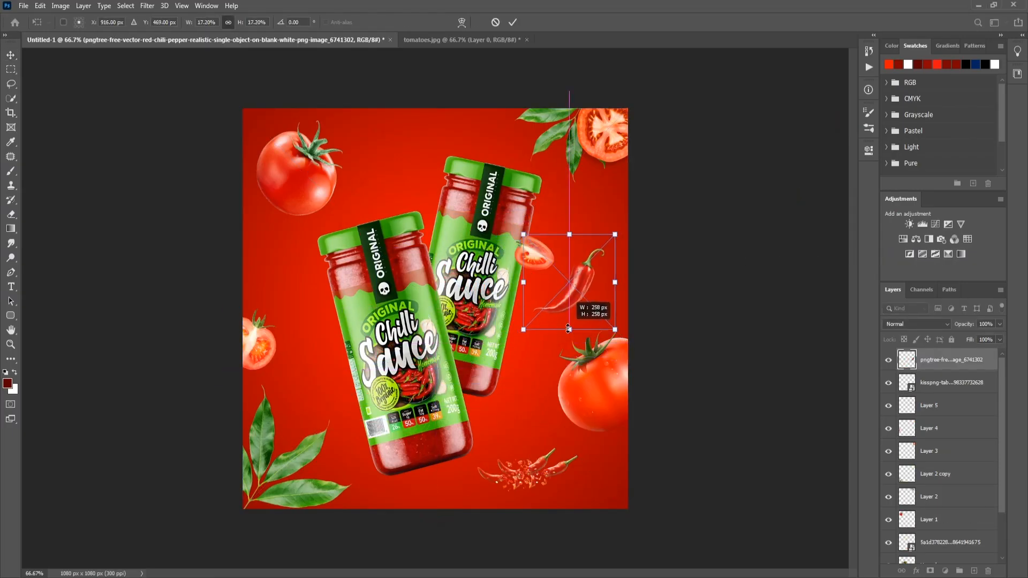
key("Return")
left_click(696, 160)
Step: Duplicate the red chilli, rotate the copy by about 64.6°, shrink it slightly and place it between the upper-left tomato and the back jar
left_click_drag(578, 283, 403, 164, "alt")
key("ctrl+t")
left_click_drag(412, 187, 330, 249)
left_click_drag(355, 196, 397, 182)
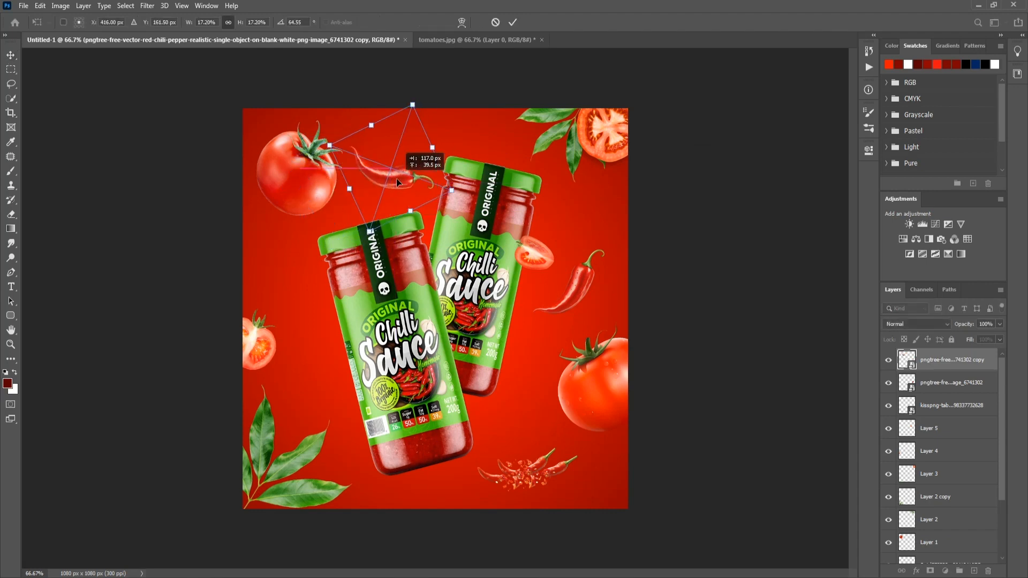
left_click_drag(371, 230, 389, 210)
key("Return")
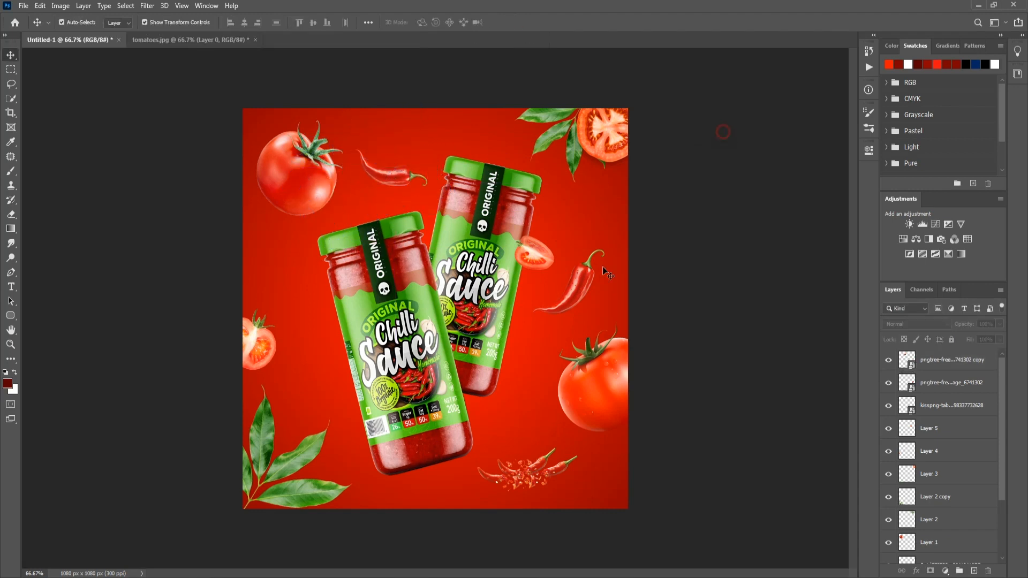
Step: Duplicate the red chilli again, flip it vertically, scale it to 12%, rotate it and place it at the front jar's left edge
left_click_drag(594, 284, 301, 381, "alt")
key("ctrl+t")
right_click(302, 381)
left_click(332, 546)
left_click_drag(309, 423, 354, 385)
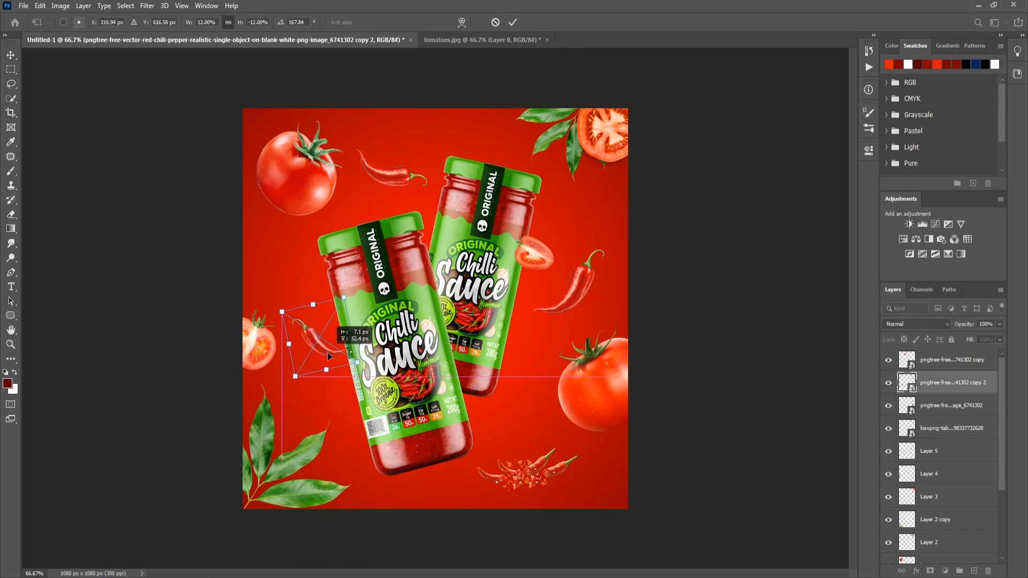
left_click(512, 22)
left_click(721, 169)
Step: Move the red chilli beside the back jar slightly up and to the right, clear of the tomato wedge
left_click_drag(580, 293, 600, 281)
left_click(700, 290)
left_click(672, 282)
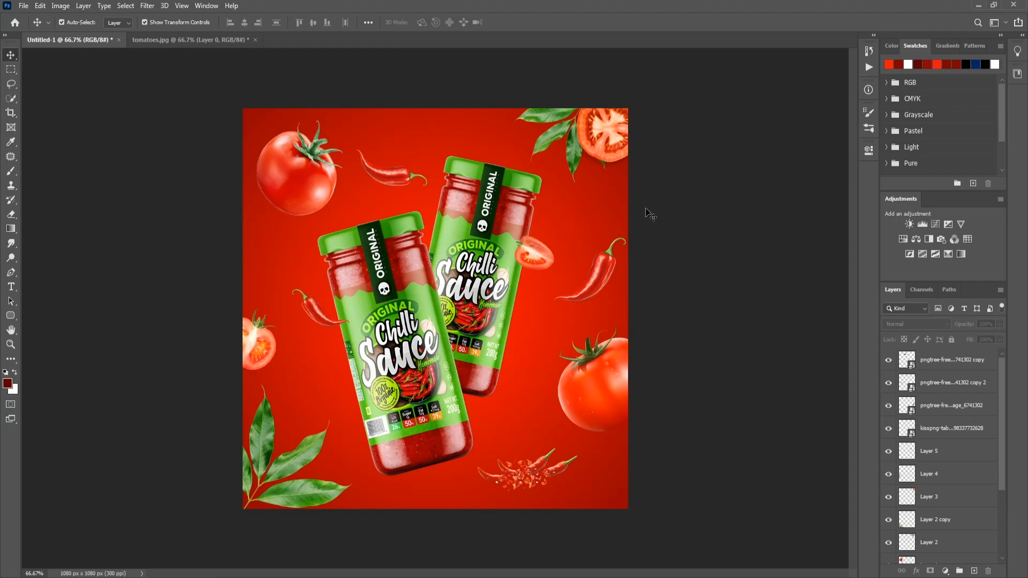
key("alt+Tab")
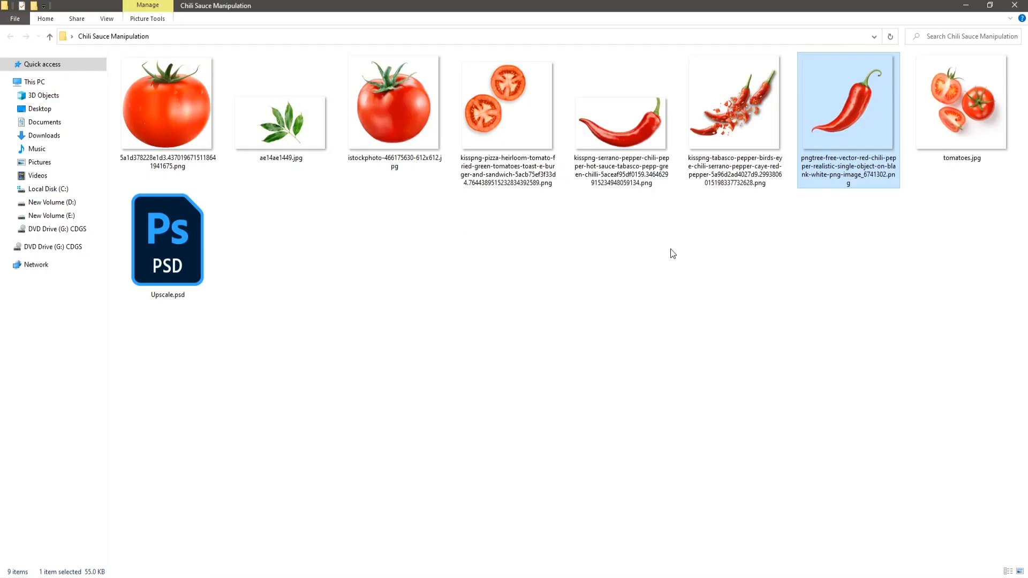
key("alt+Tab")
left_click_drag(594, 289, 584, 289)
left_click(706, 319)
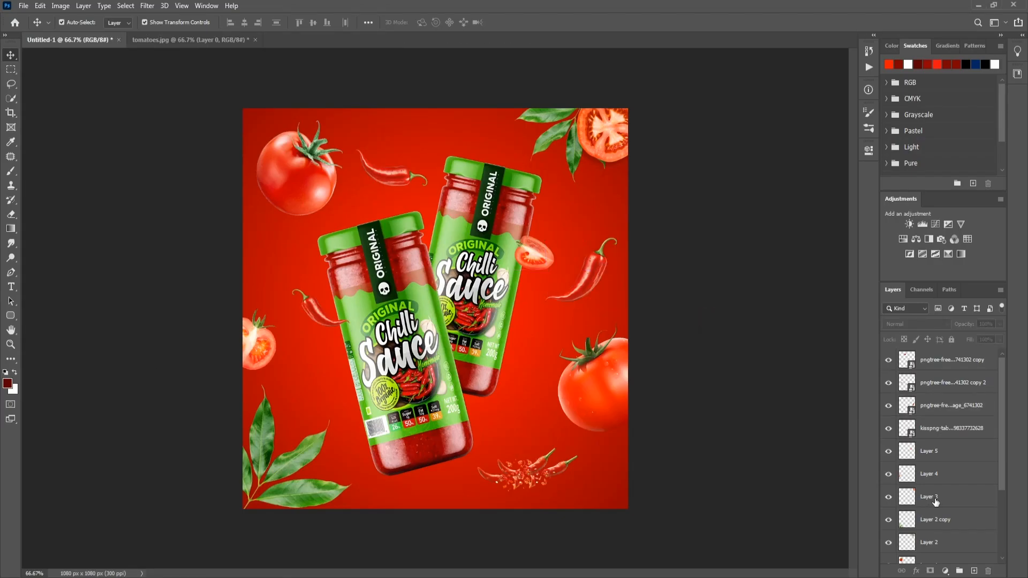
Step: Group the three red chilli layers and the chopped chillies layer and name the group Red Chilli
left_click(960, 438)
left_click(953, 366, "shift")
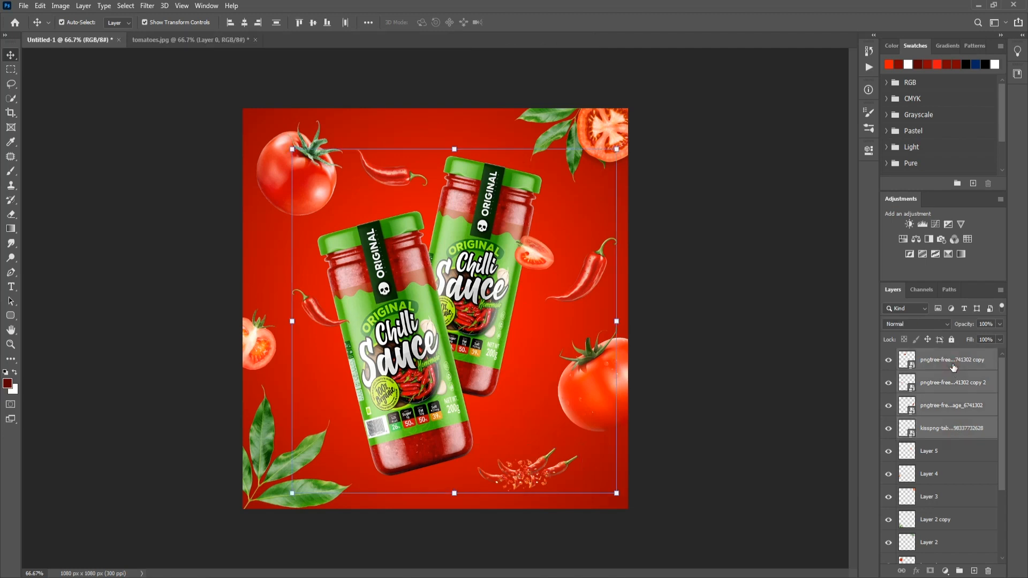
key("ctrl+g")
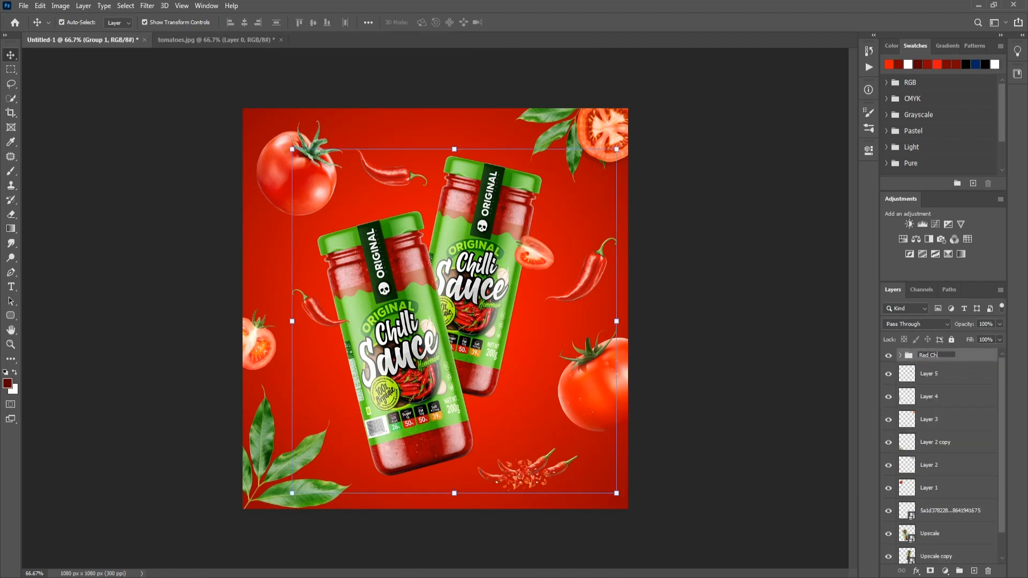
Step: Select Layer 5 through Layer 1 and toggle their visibility to check which elements they hold
left_click(967, 374)
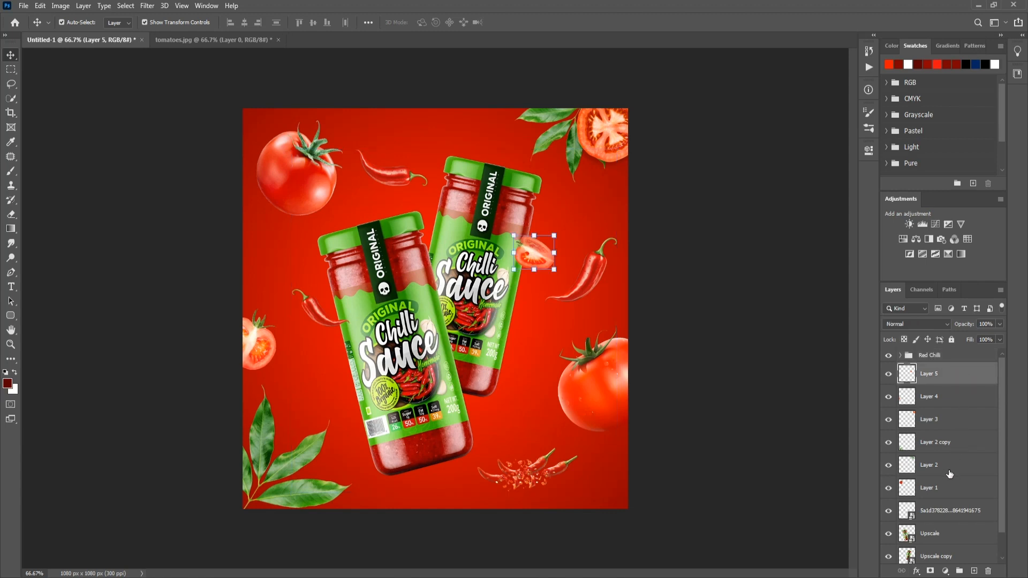
left_click(944, 488, "shift")
left_click(889, 488)
left_click(889, 487)
left_click(889, 465)
left_click(888, 465)
left_click(889, 442)
left_click(889, 419)
left_click(888, 397)
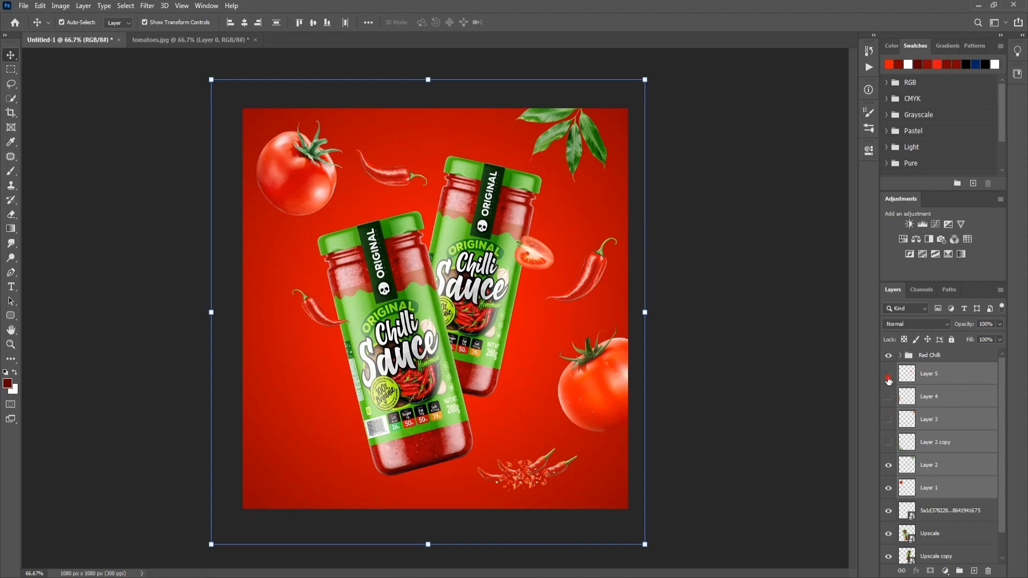
left_click_drag(891, 449, 890, 453)
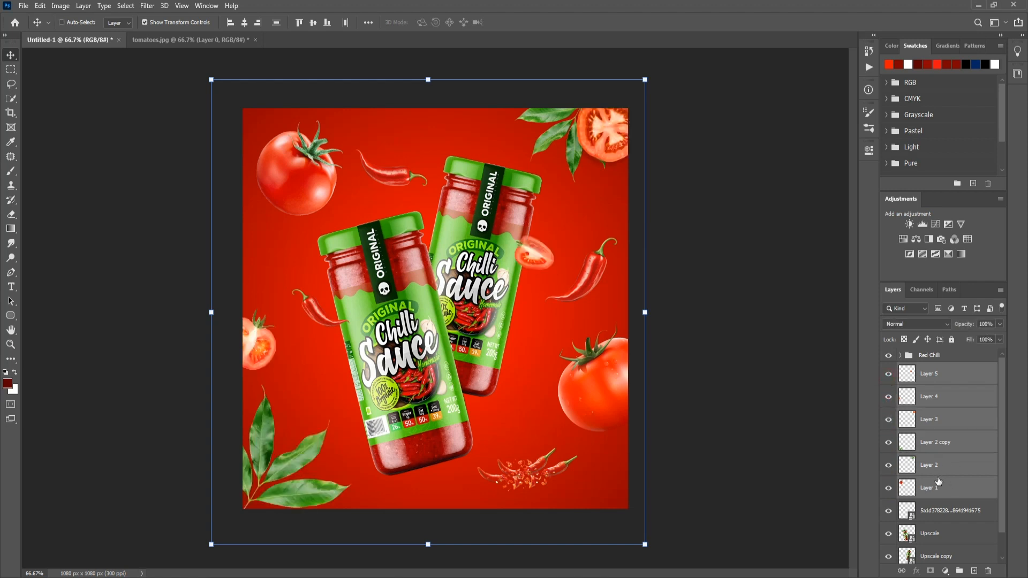
Step: Group the selected tomato and leaf layers and name the group Tomatoes
key("ctrl+g")
double_click(930, 368)
type("Tomato")
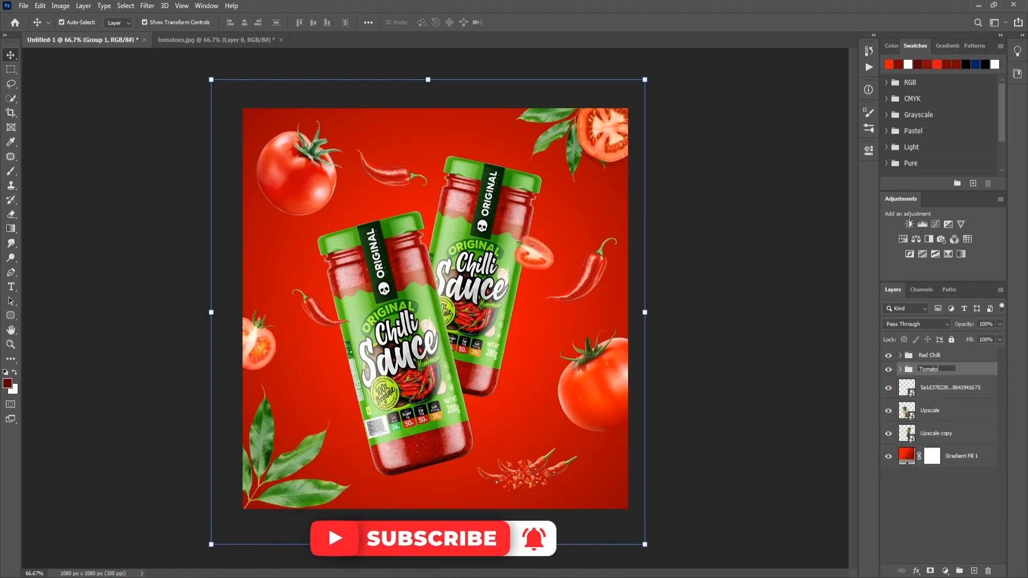
type("s")
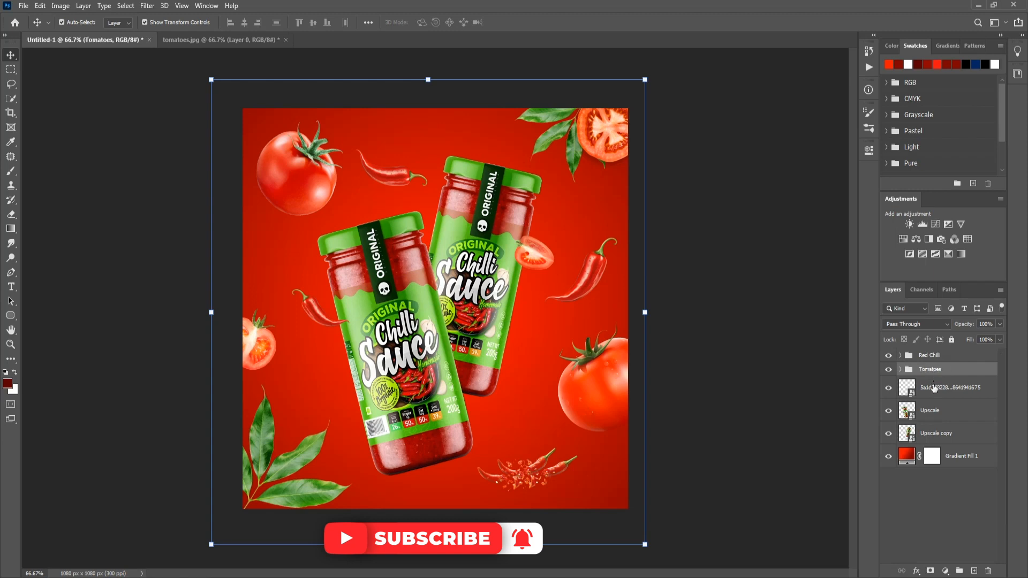
Step: Move the remaining whole tomato layer into the Tomatoes group and rename the group Tomatoes & Leafs
left_click(934, 386)
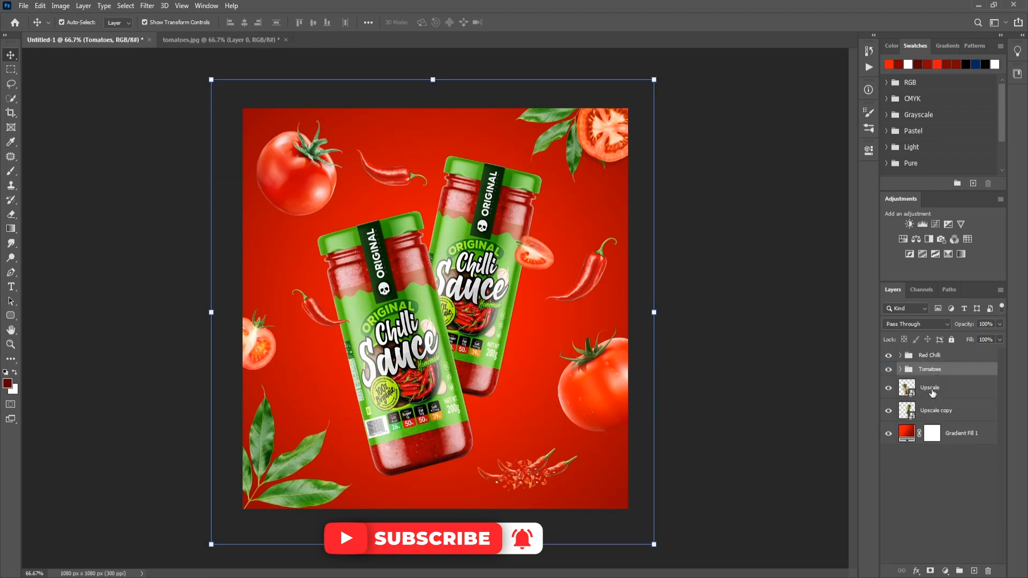
double_click(931, 369)
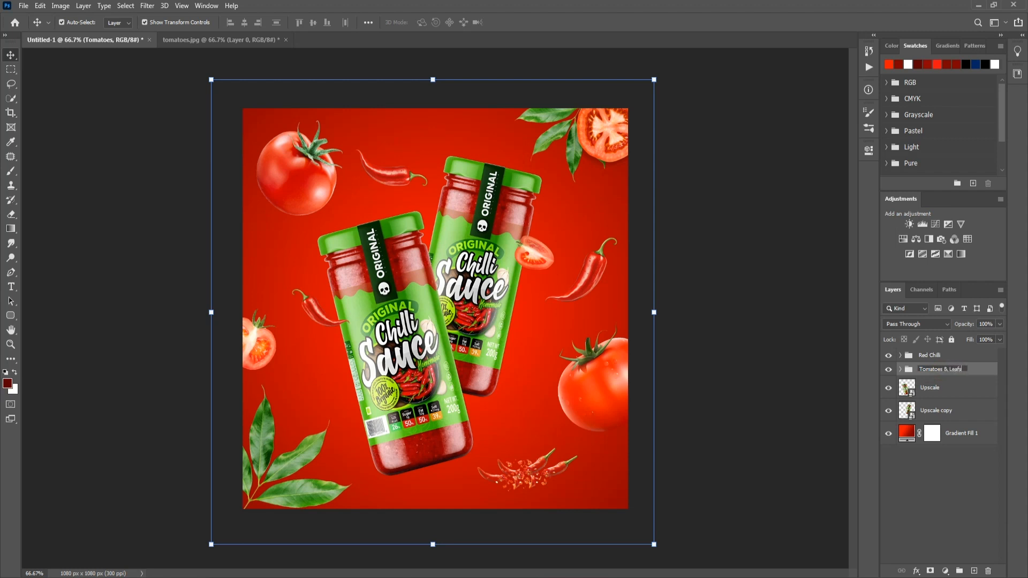
key("Return")
Step: Rename the front jar's layer Front Bottle and the back jar's layer Backside Bottle
left_click(935, 389)
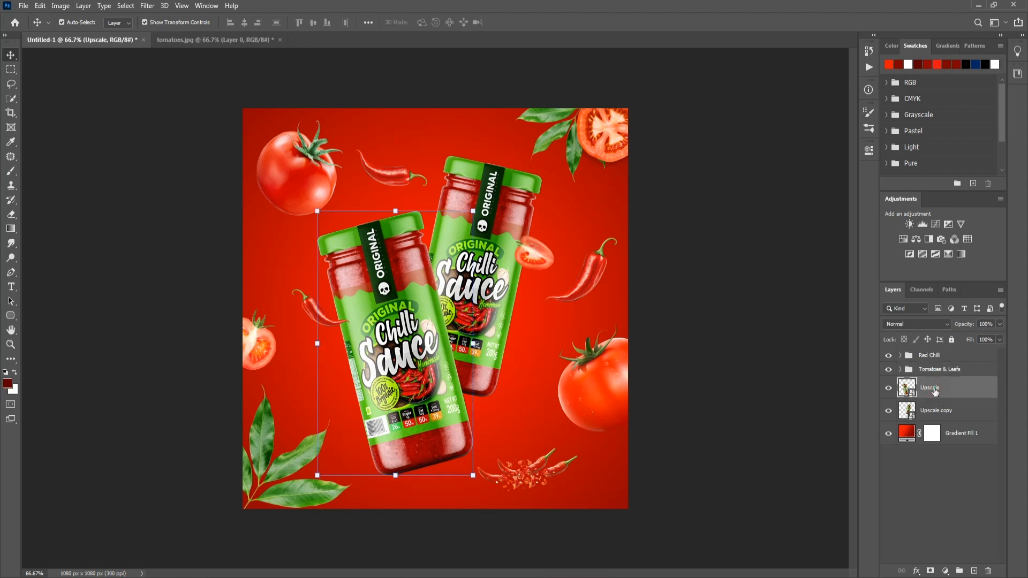
double_click(935, 390)
type("Front Bottle")
key("Return")
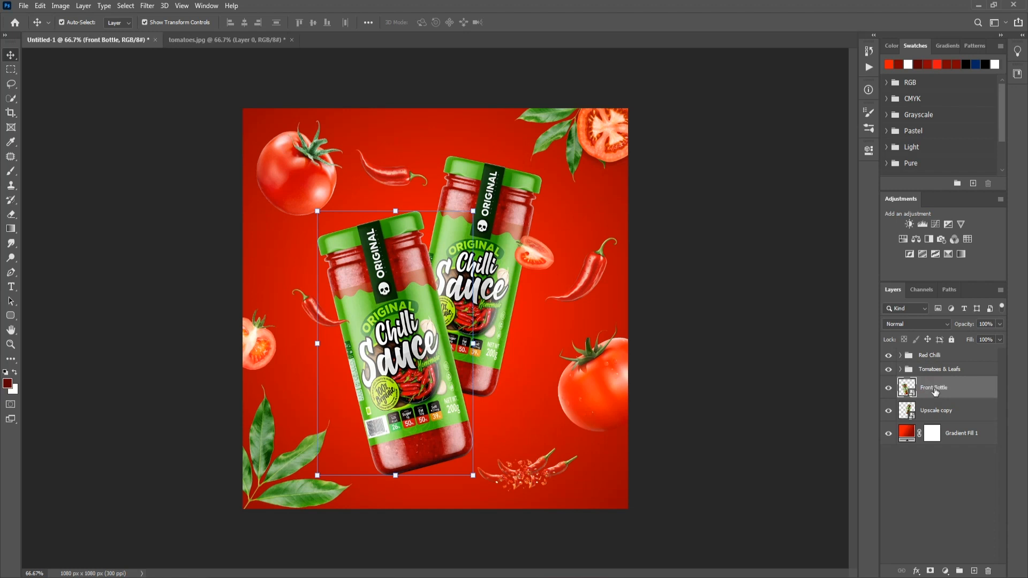
left_click(951, 410)
type("Backside Bottle")
key("Return")
Step: Add a new empty layer directly above the Gradient Fill 1 background
left_click(933, 458)
left_click(943, 412)
left_click(959, 435)
left_click(973, 570)
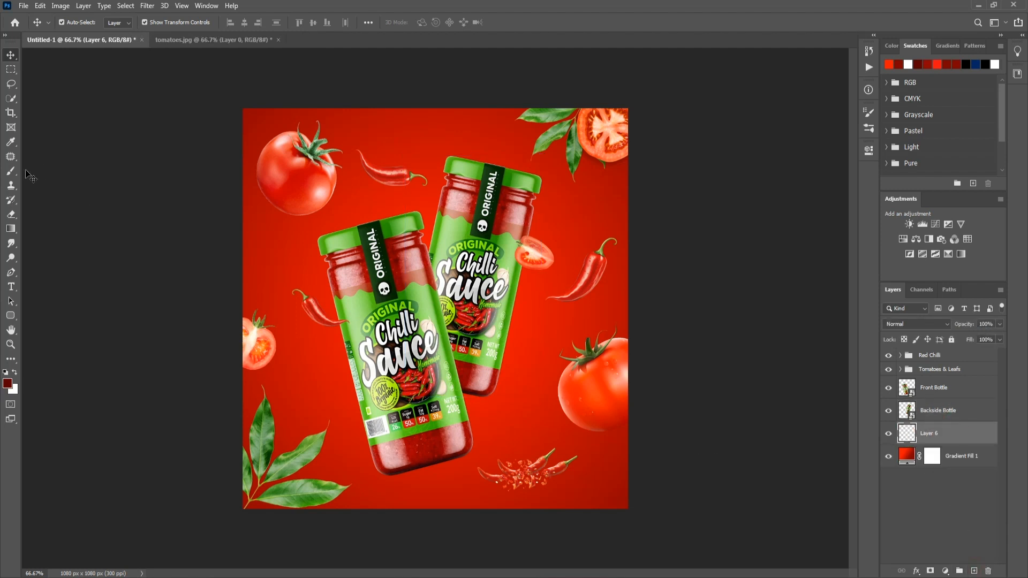
left_click(7, 383)
left_click_drag(706, 394, 706, 406)
left_click(804, 319)
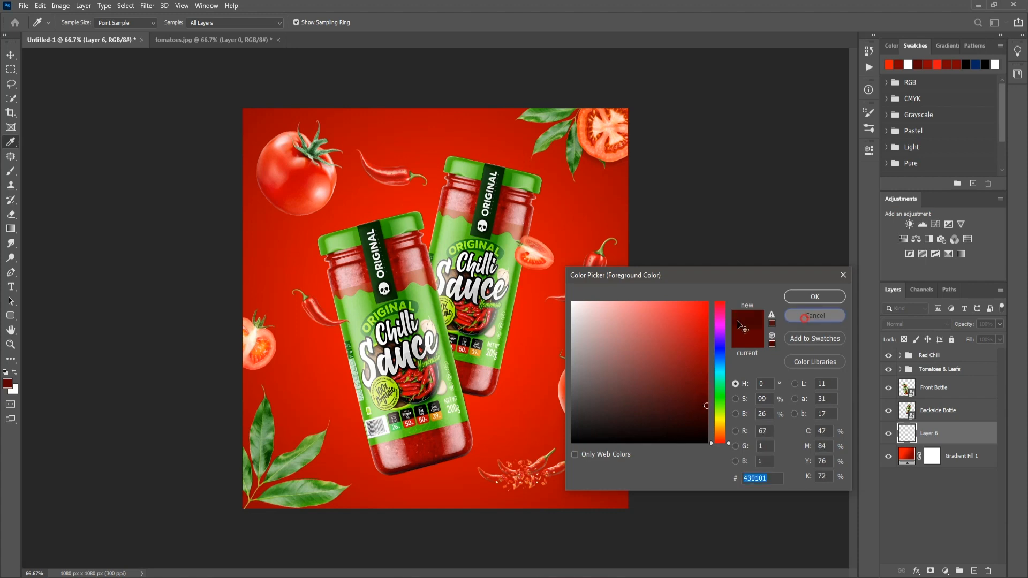
Step: Paint flat dark red brush shadows beneath the front jar, the back jar and the large tomato on the right edge
key("b")
left_click(396, 482)
left_click(495, 404)
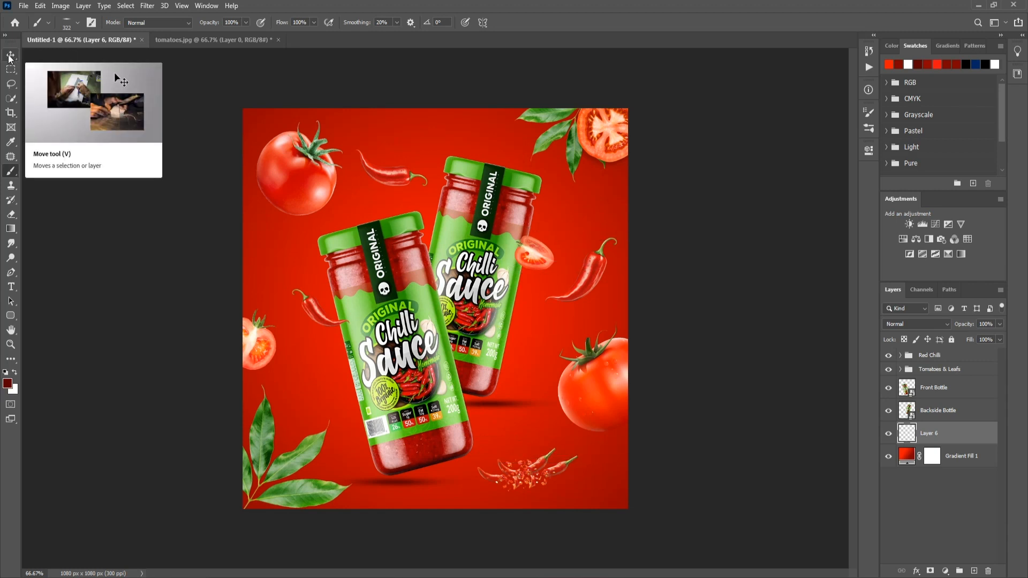
left_click(598, 442)
key("v")
left_click(736, 491)
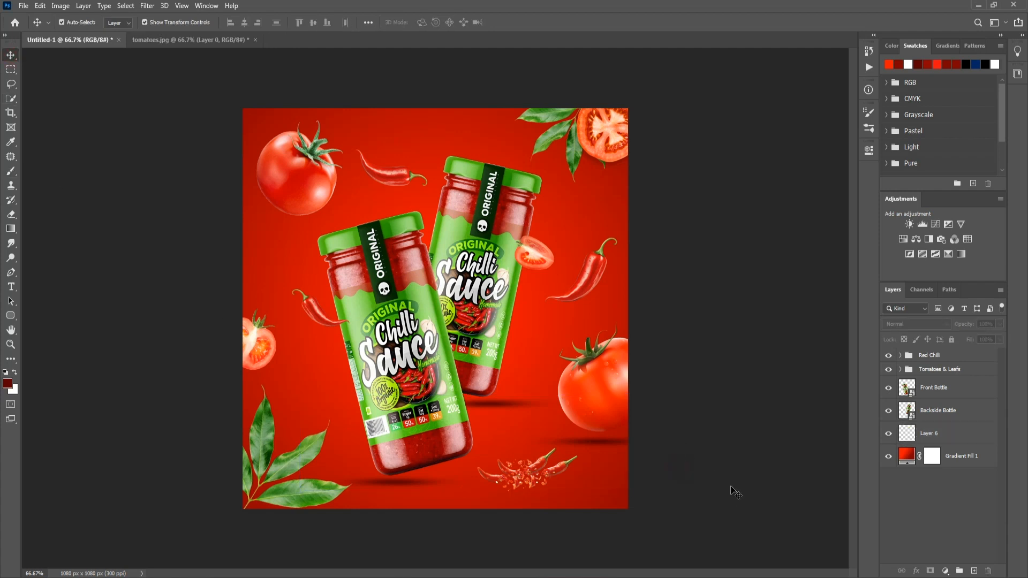
Step: Add a layer beneath the chopped chillies in the Red Chilli group, brush a flat shadow under them and lower its opacity
left_click(900, 354)
left_click(944, 445)
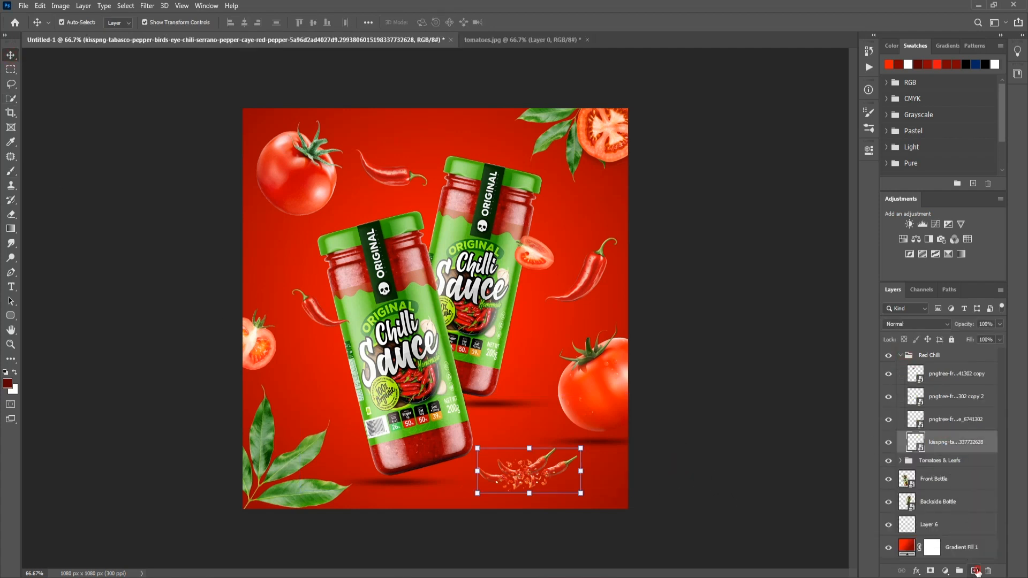
left_click(975, 570, "ctrl")
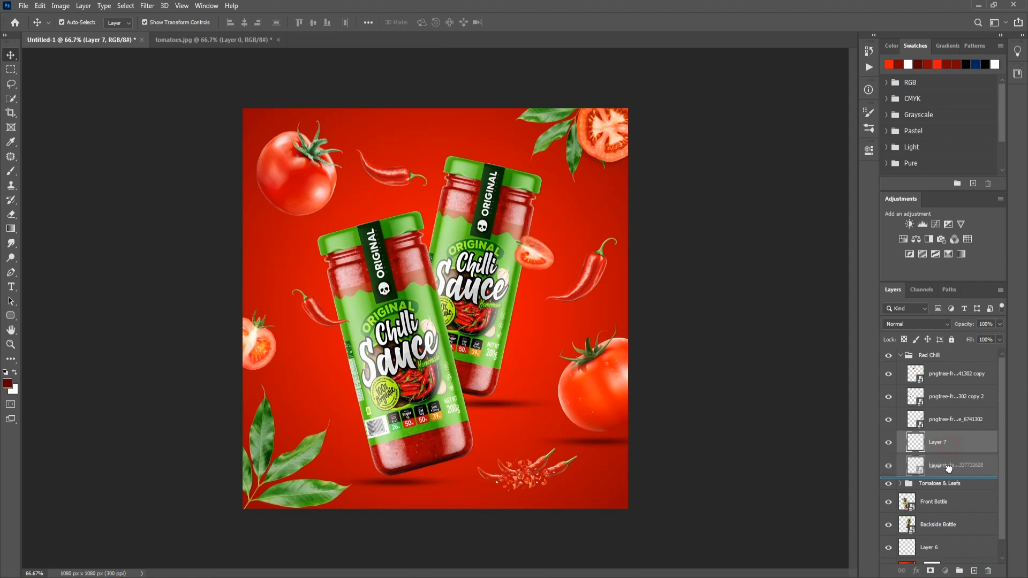
left_click(11, 172)
left_click(524, 490)
left_click(10, 56)
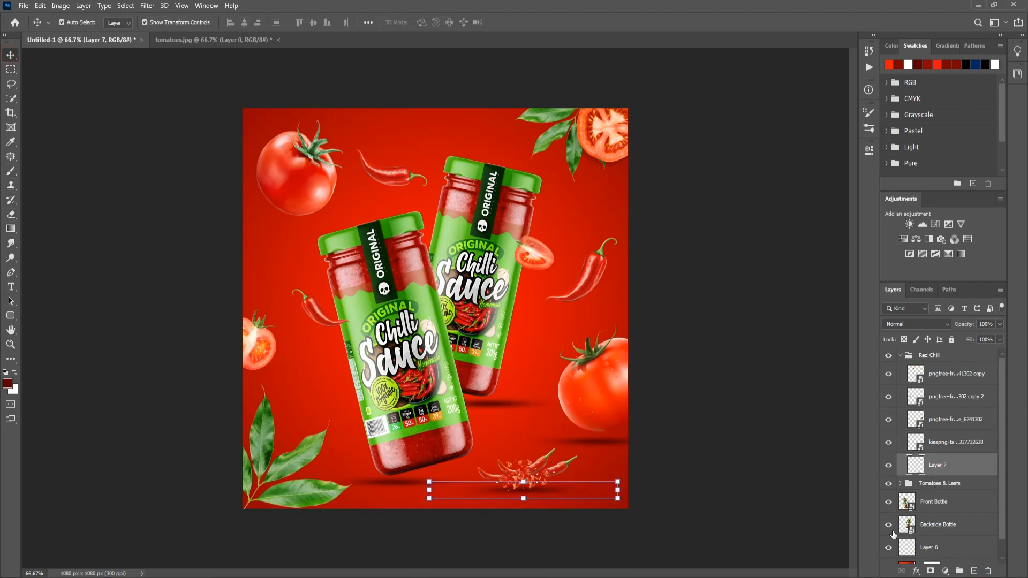
left_click_drag(969, 325, 959, 325)
left_click(739, 428)
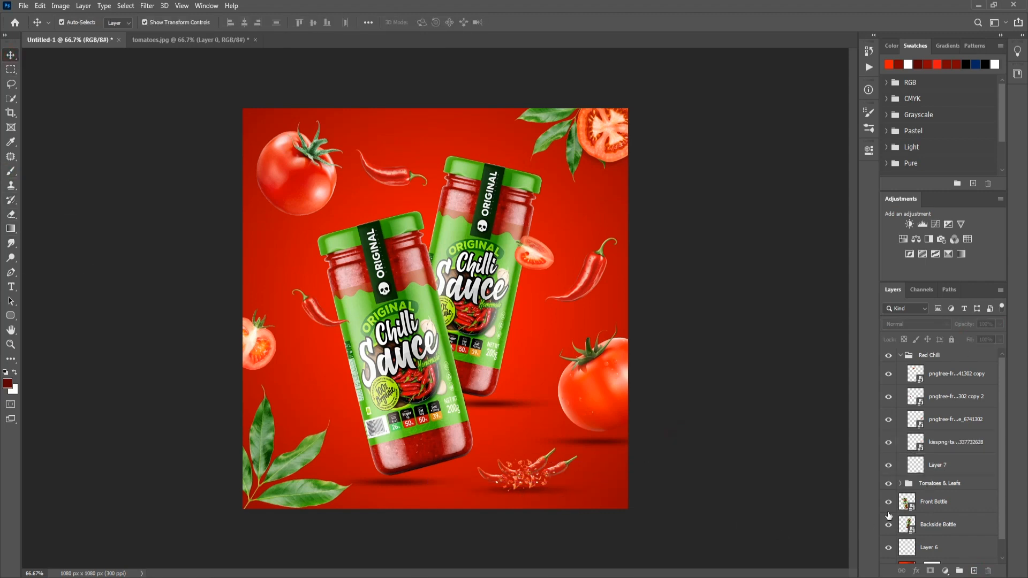
left_click(900, 355)
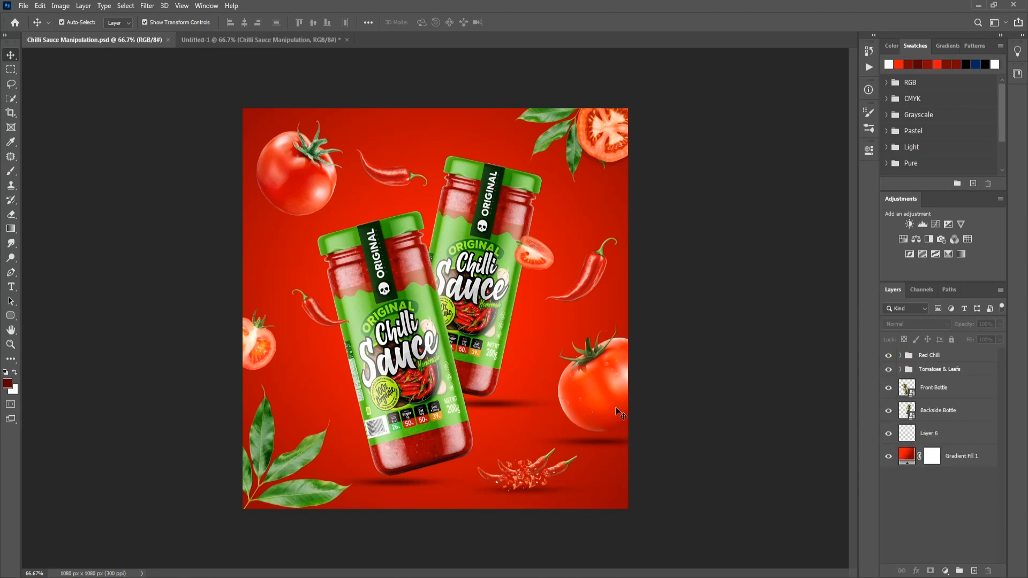
Step: Apply a Gaussian Blur with a 4.0 pixel radius to the large tomato on the poster's right edge
left_click(619, 397)
left_click(149, 7)
mouse_move(176, 131)
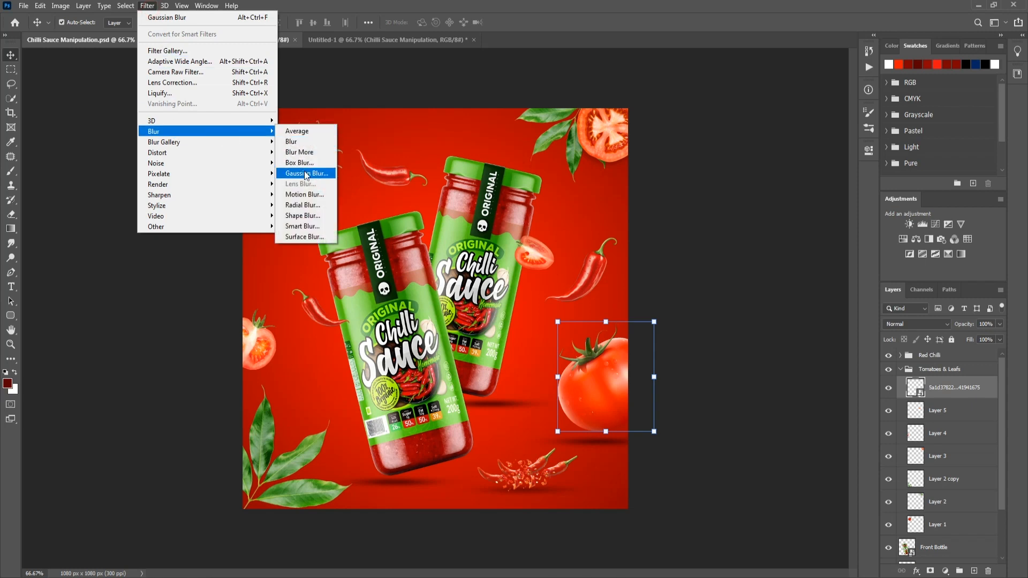
left_click(310, 174)
left_click_drag(69, 449, 75, 451)
left_click(191, 299)
left_click(695, 318)
Step: Soften the leaves in the poster's upper-right corner with a Gaussian Blur of 4.0 pixels
left_click(557, 136)
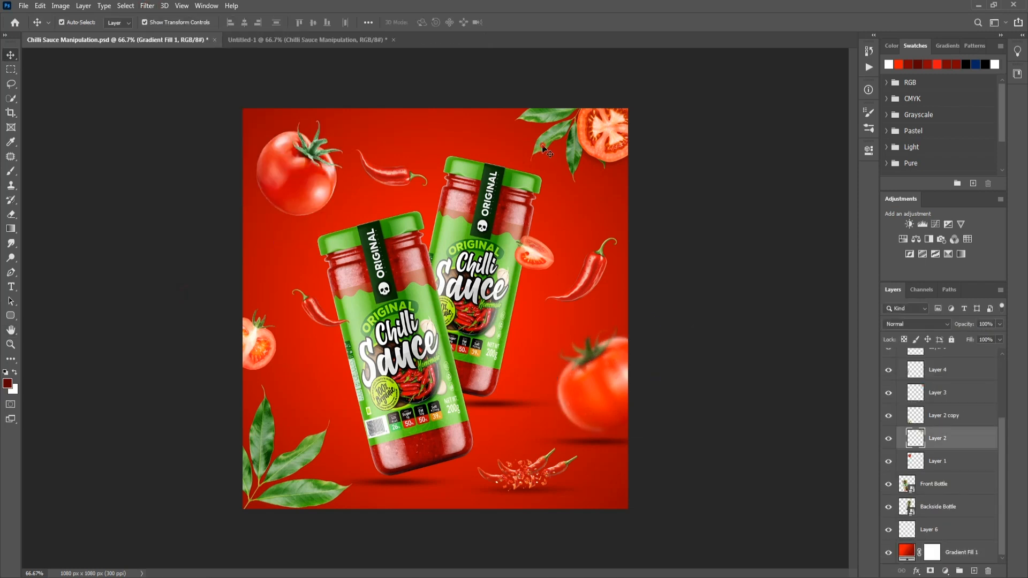
left_click(144, 7)
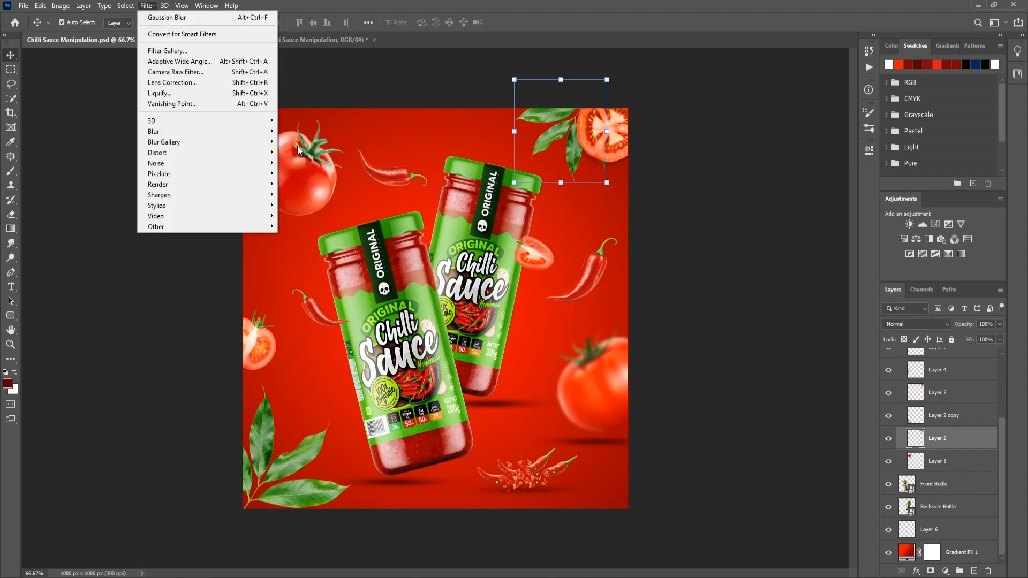
mouse_move(235, 131)
left_click(315, 174)
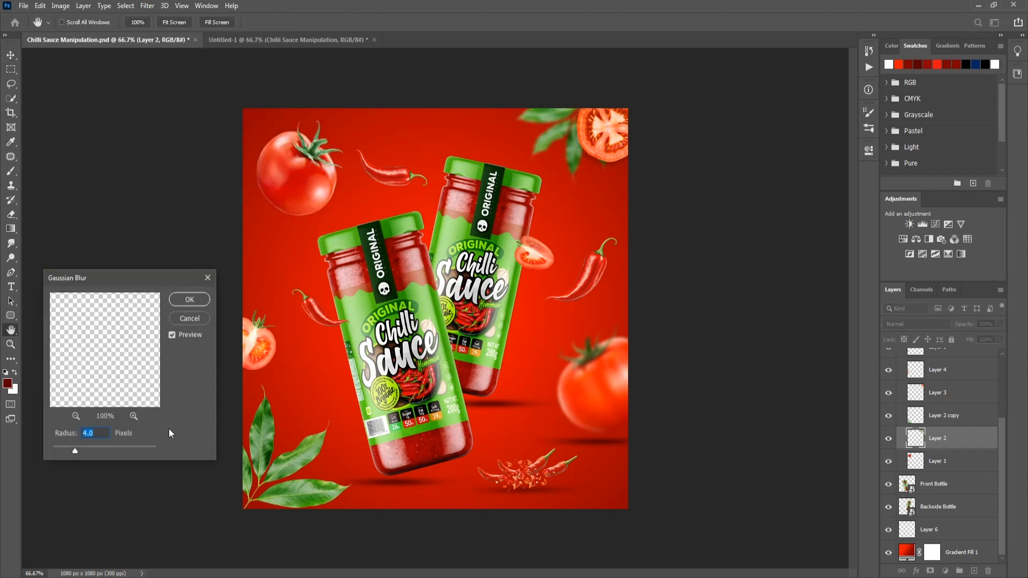
left_click(187, 301)
Step: Blur the leaves in the poster's lower-left corner with a Gaussian Blur radius of 4.0 pixels
left_click(264, 447)
left_click(145, 7)
mouse_move(182, 131)
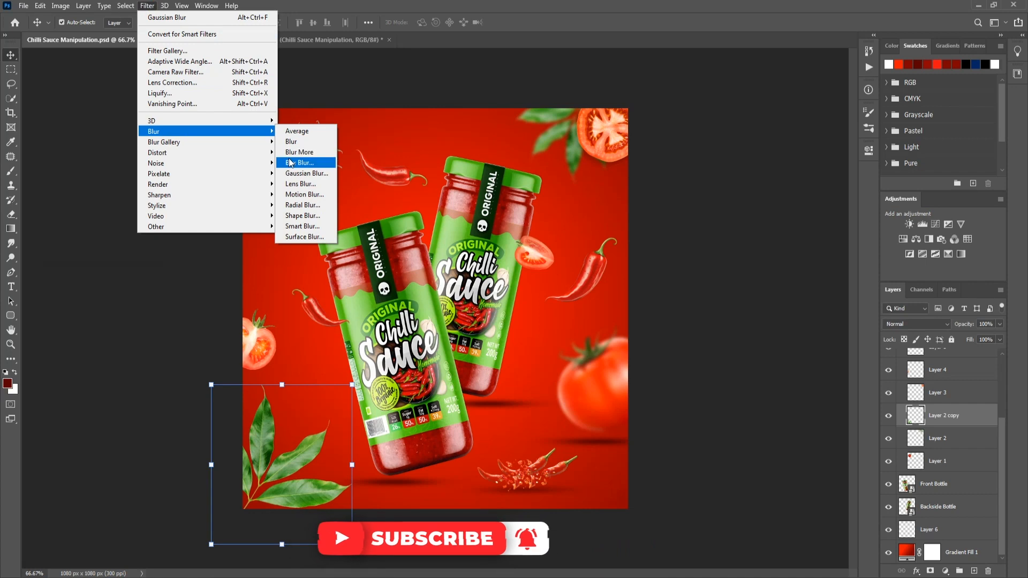
left_click(293, 173)
left_click_drag(75, 451, 84, 450)
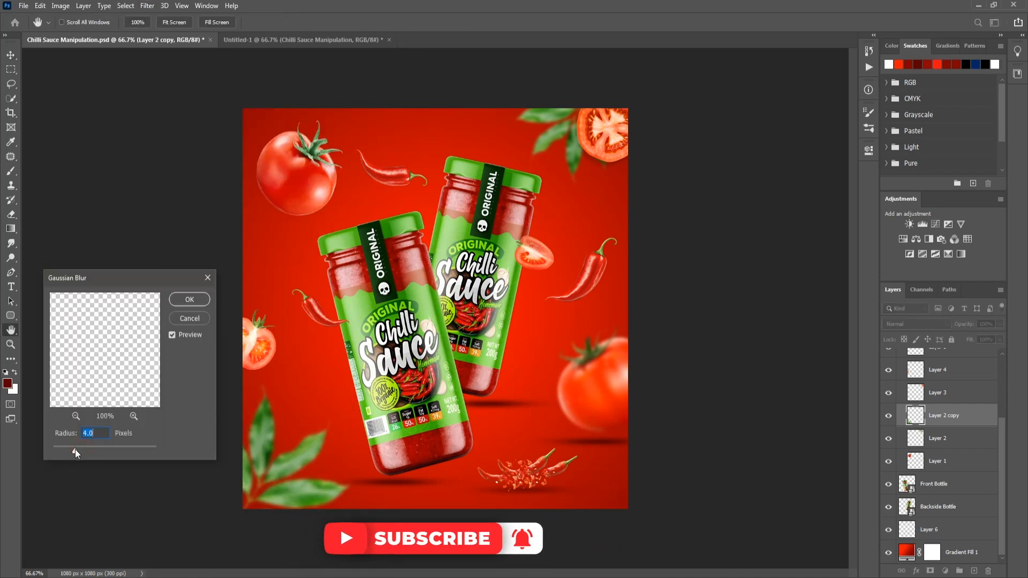
left_click(182, 298)
Step: Apply a Gaussian Blur with a 2.5 pixel radius to the cut tomato on the poster's left edge
key("v")
left_click(260, 358)
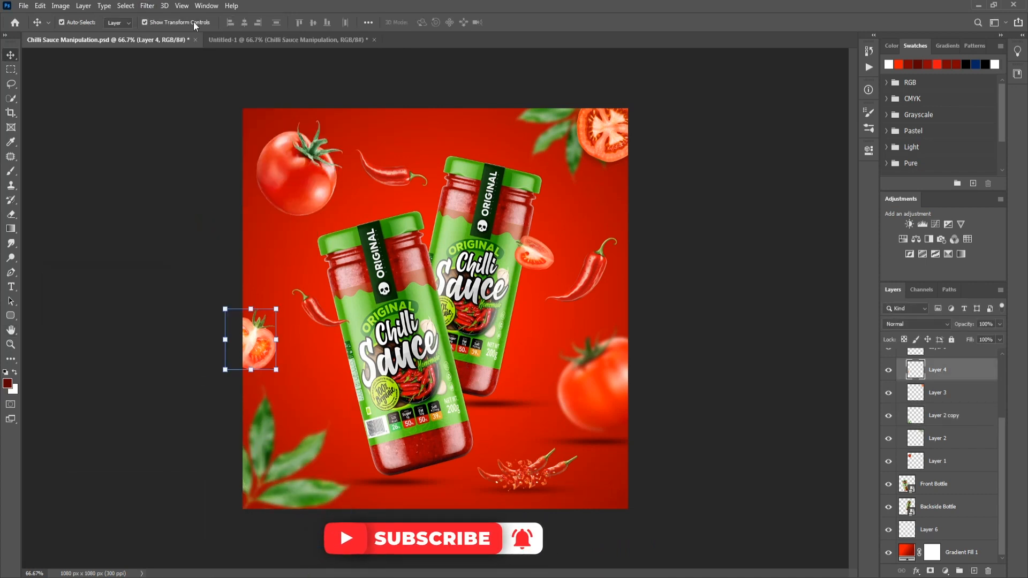
left_click(147, 6)
mouse_move(177, 137)
left_click(293, 173)
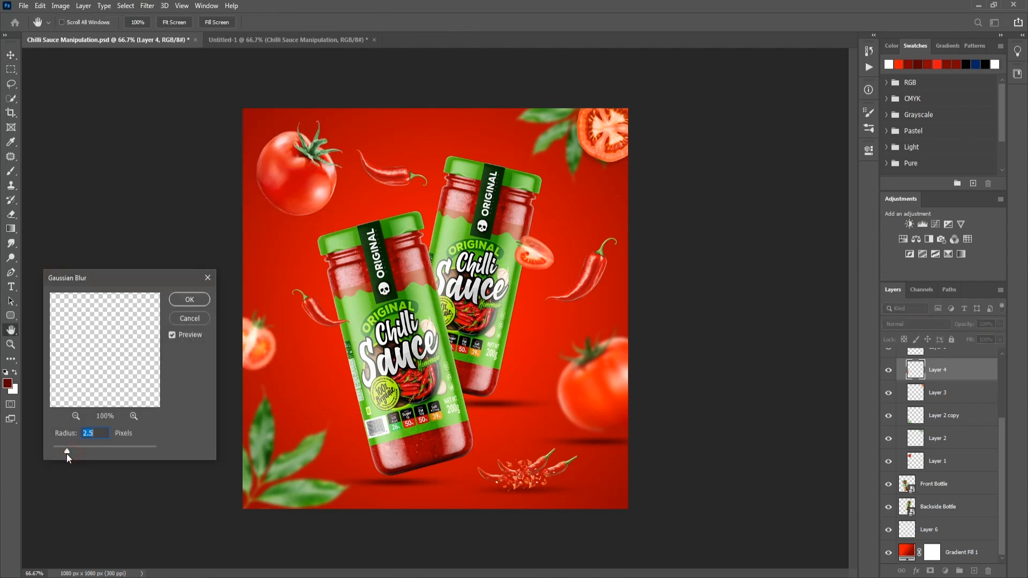
left_click(190, 299)
left_click(670, 274)
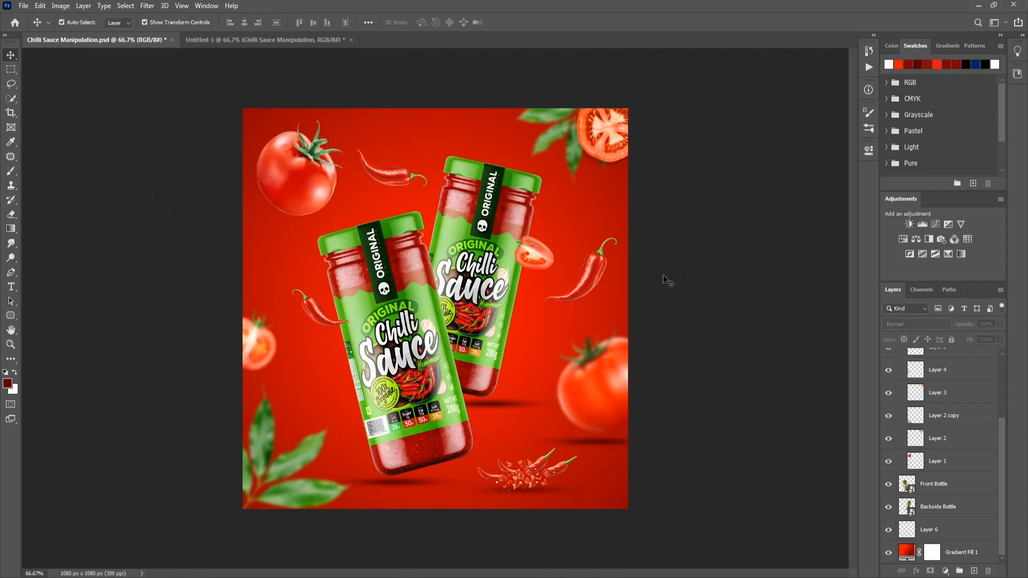
Step: Apply a Gaussian Blur to the small chilli just left of the front jar
left_click(321, 322)
left_click(148, 6)
mouse_move(175, 127)
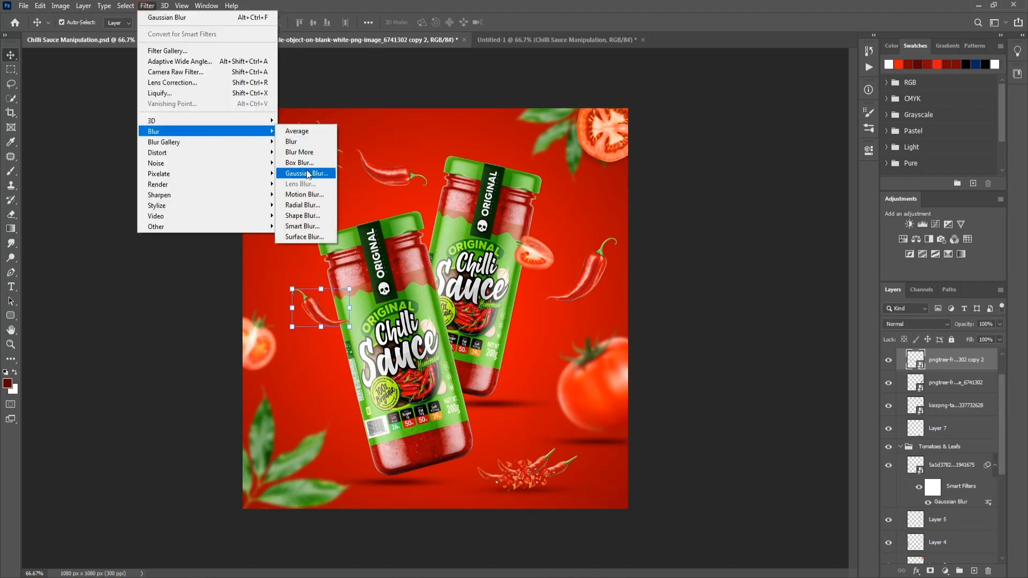
left_click(295, 173)
key("Return")
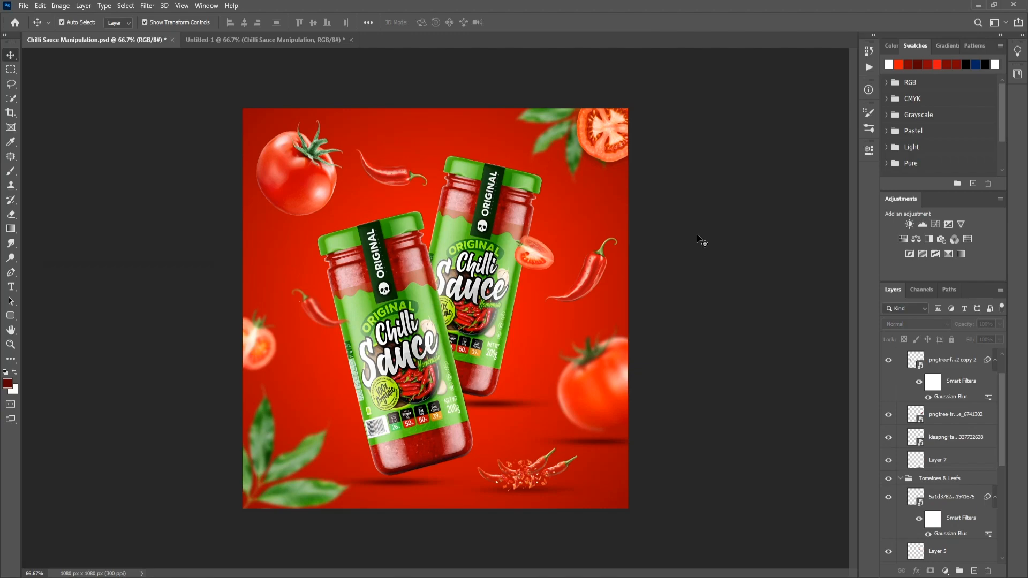